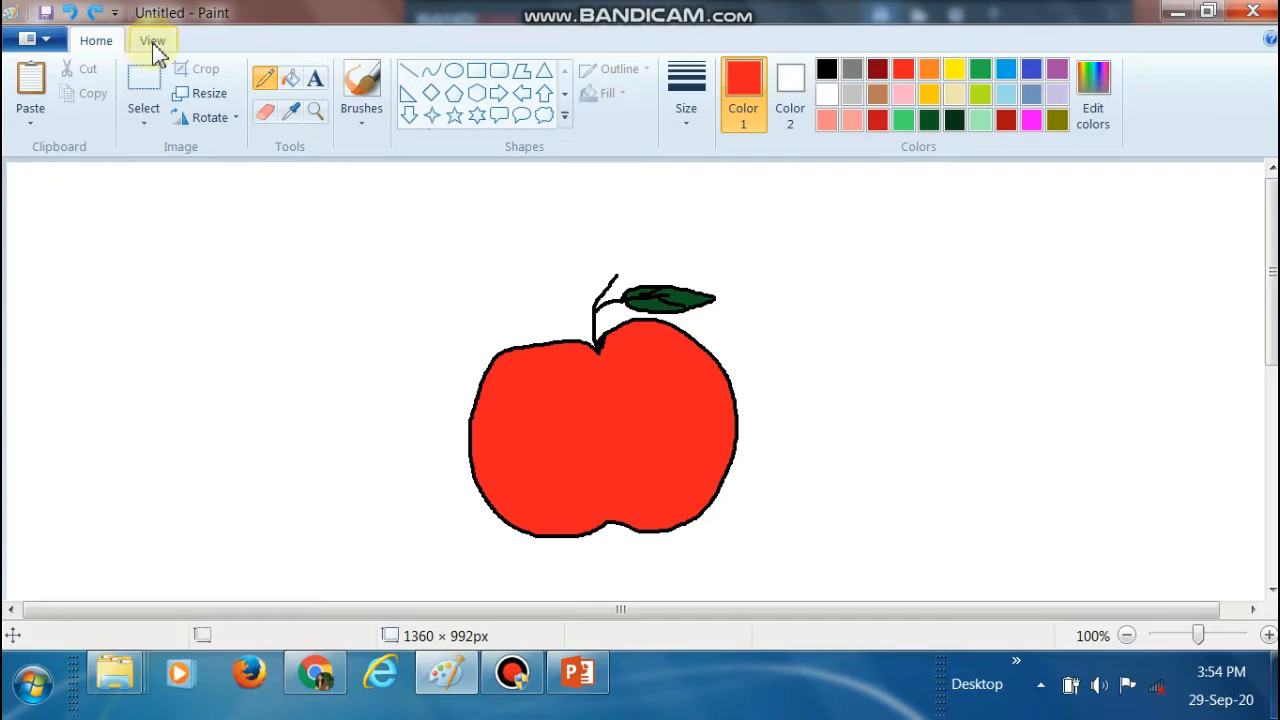
Add the text "APPLE" in a text box about 384 × 92 px above the apple drawing
left_click(316, 82)
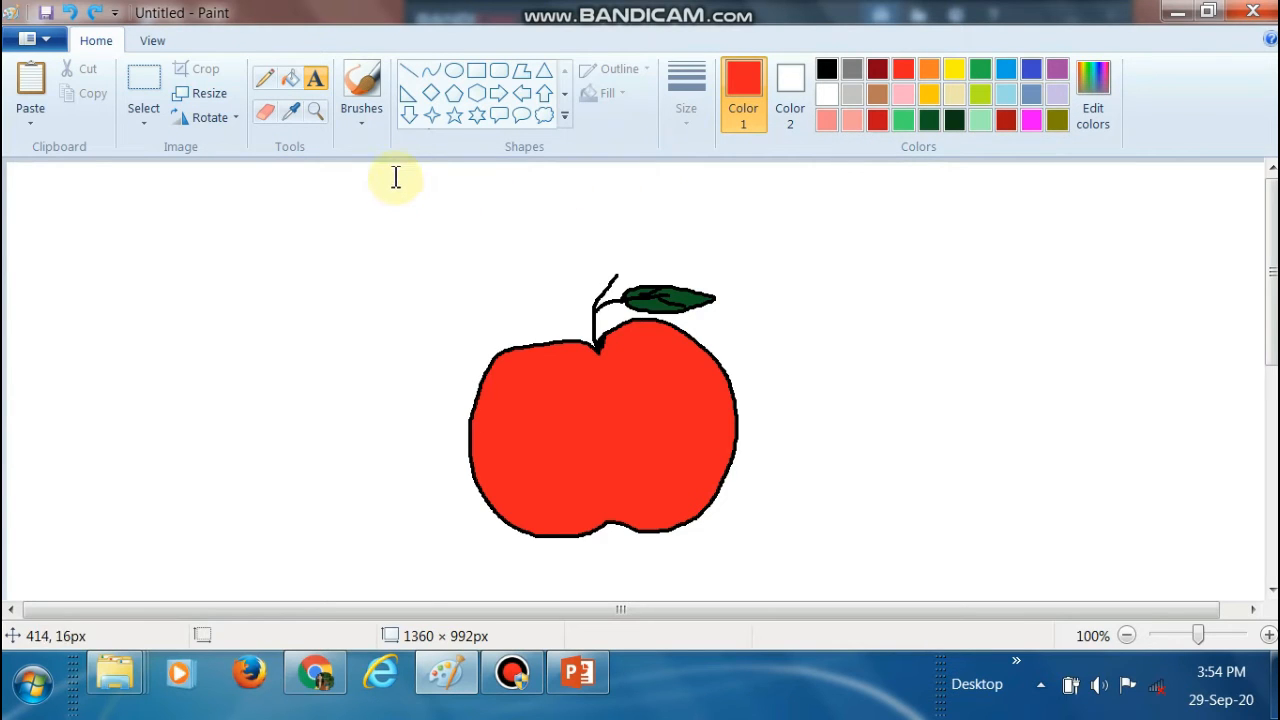
left_click_drag(447, 181, 807, 265)
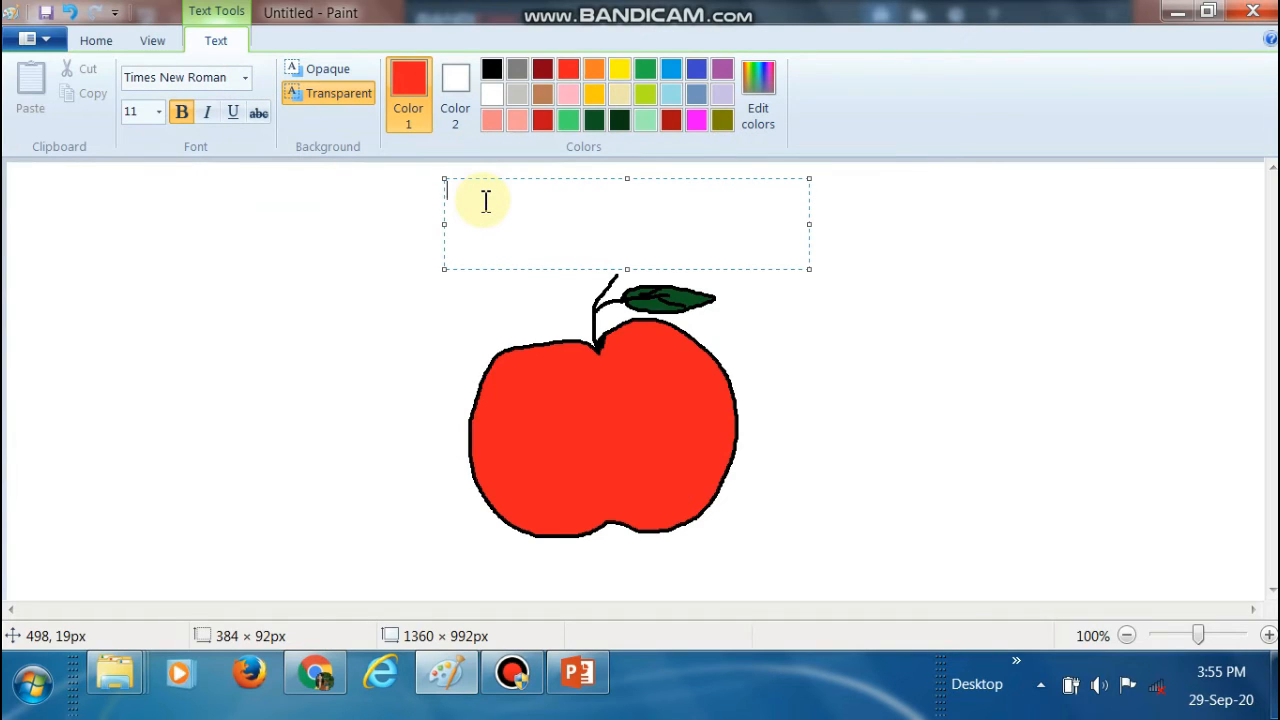
type("APPLE")
Set the "APPLE" text to size 36 and shift its text box right so the word sits over the apple
left_click_drag(519, 193, 458, 190)
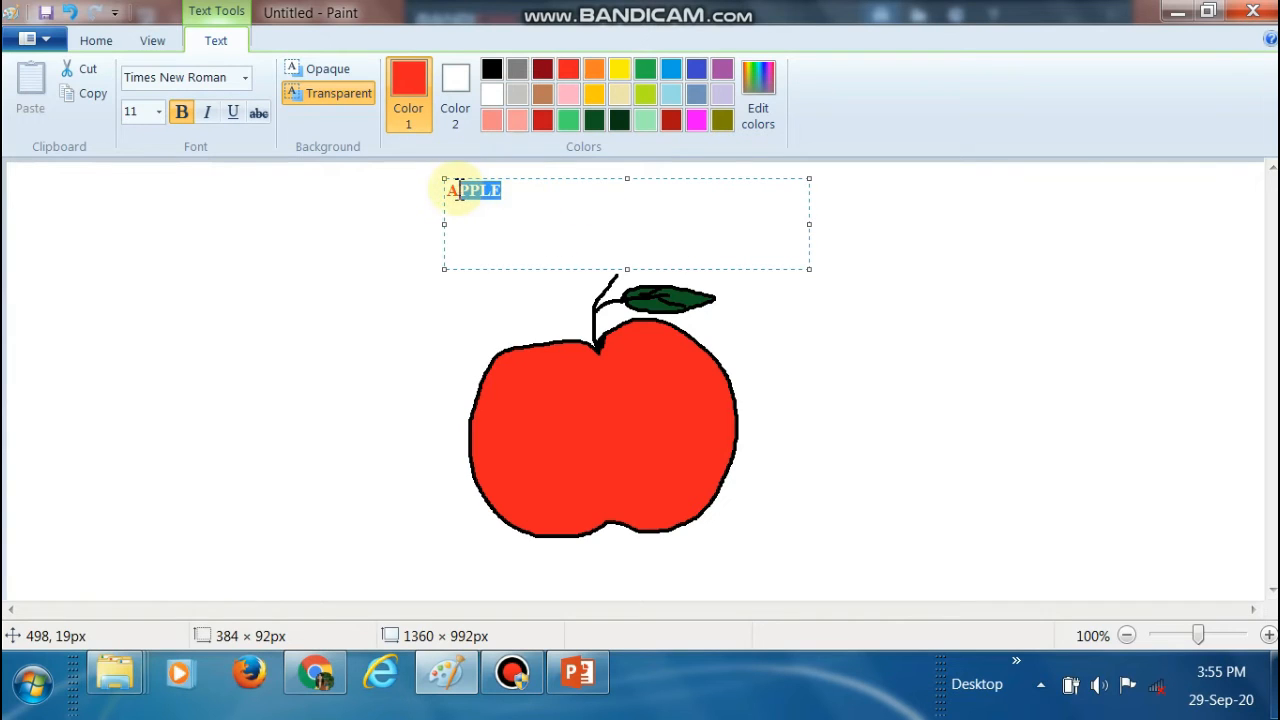
left_click(158, 112)
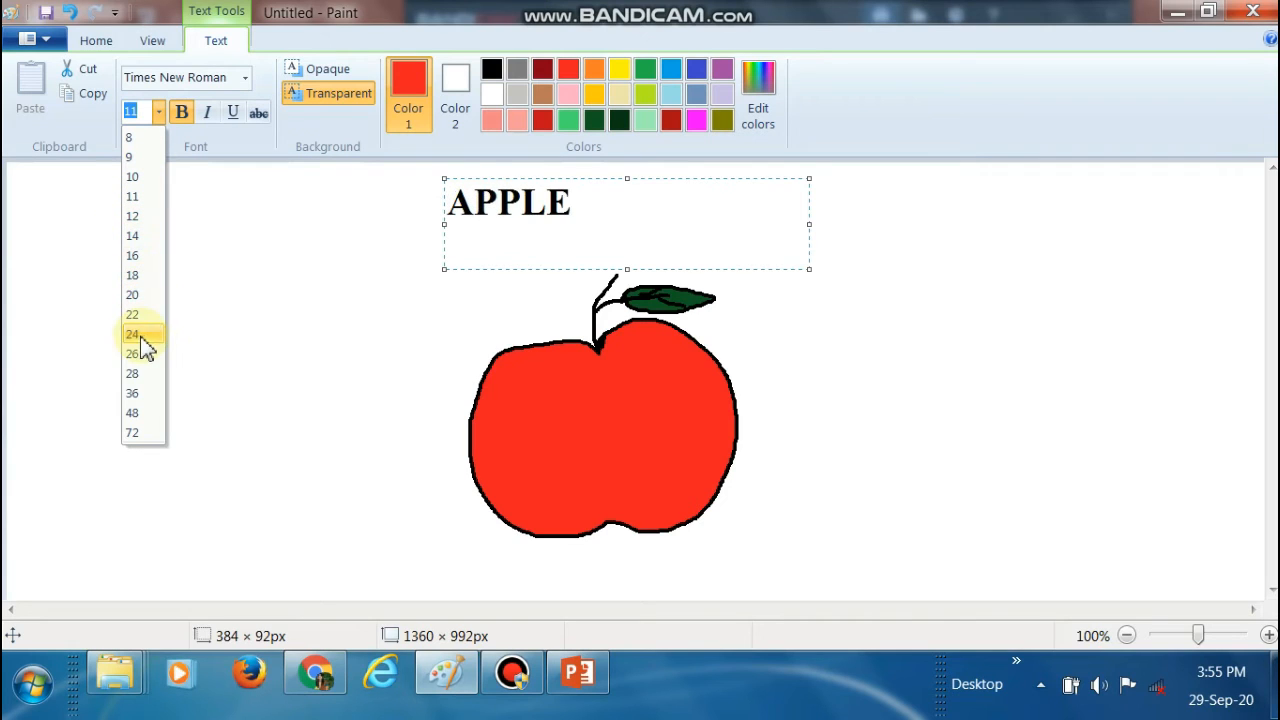
left_click(150, 394)
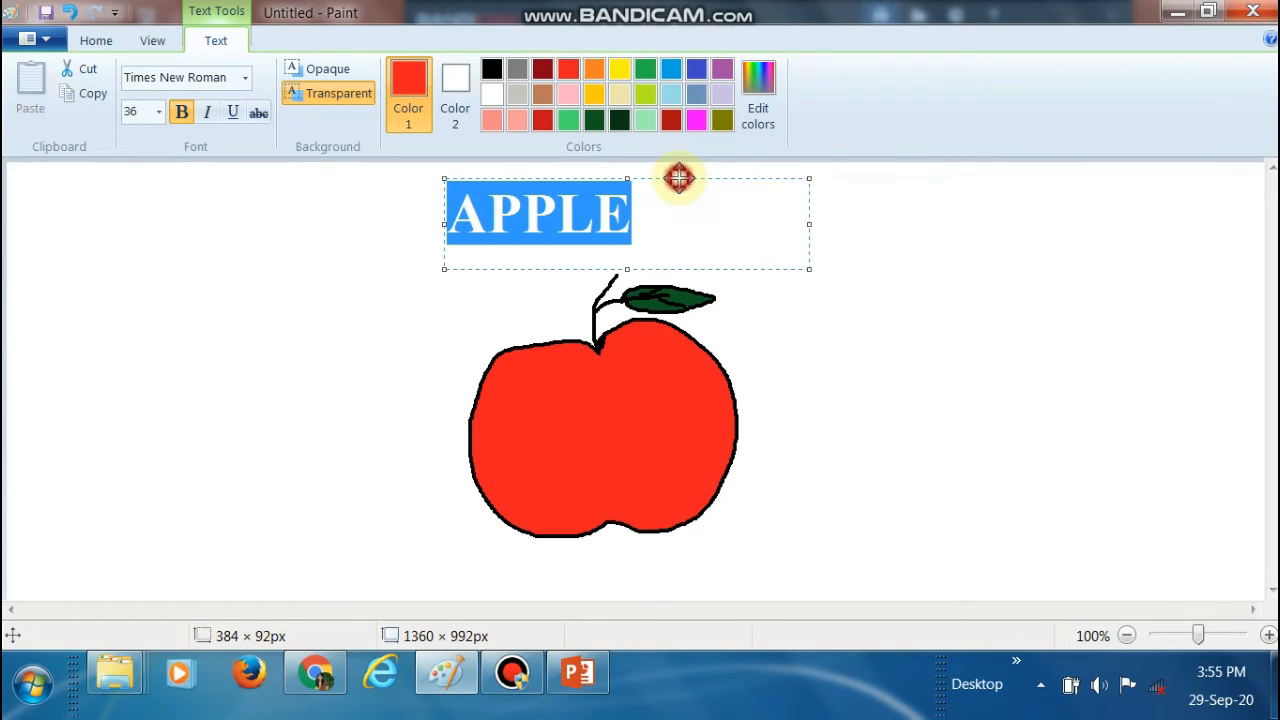
left_click_drag(678, 178, 758, 178)
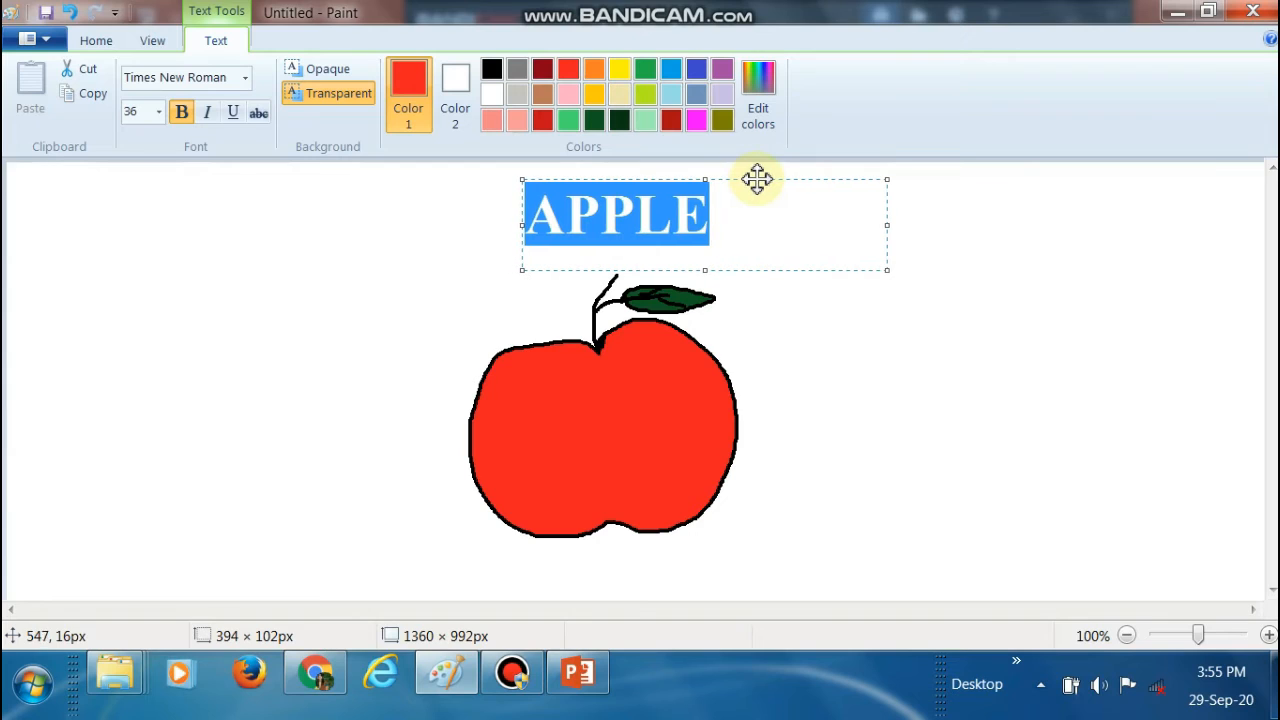
Toggle bold off and back on for the "APPLE" text, change its font to Ravie, and commit the text to the canvas
left_click(181, 113)
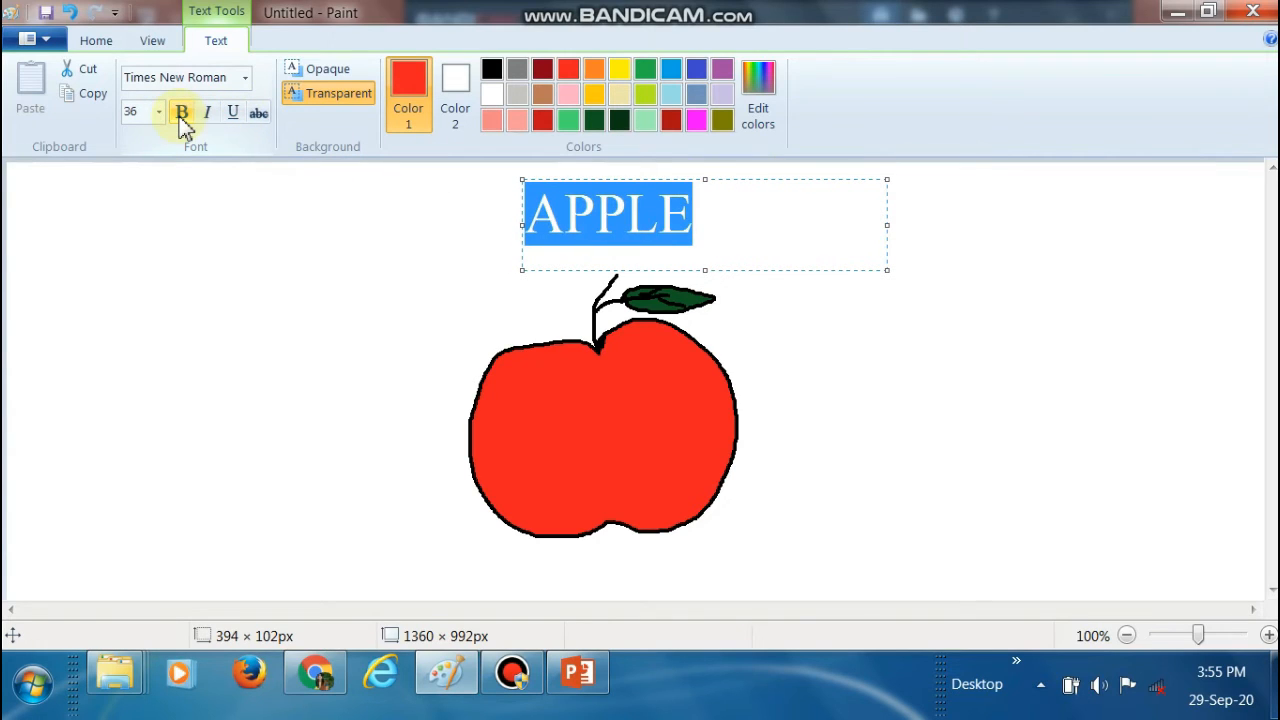
left_click(181, 113)
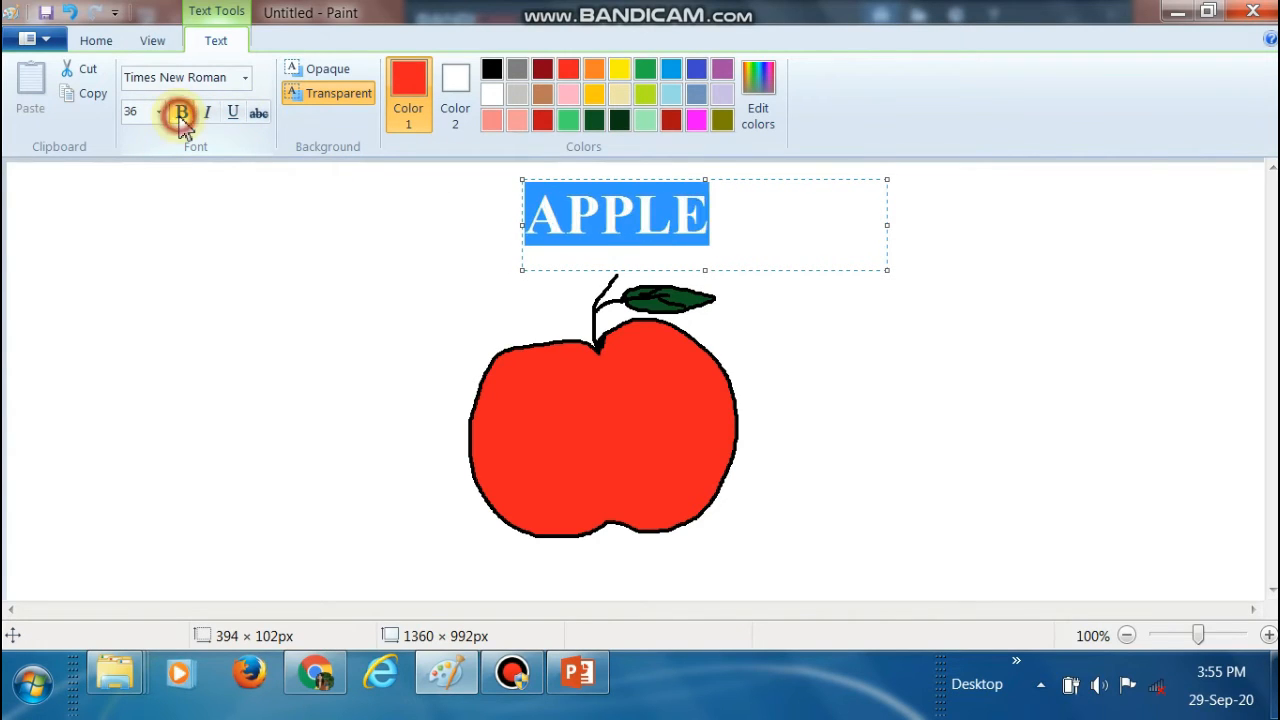
left_click(245, 82)
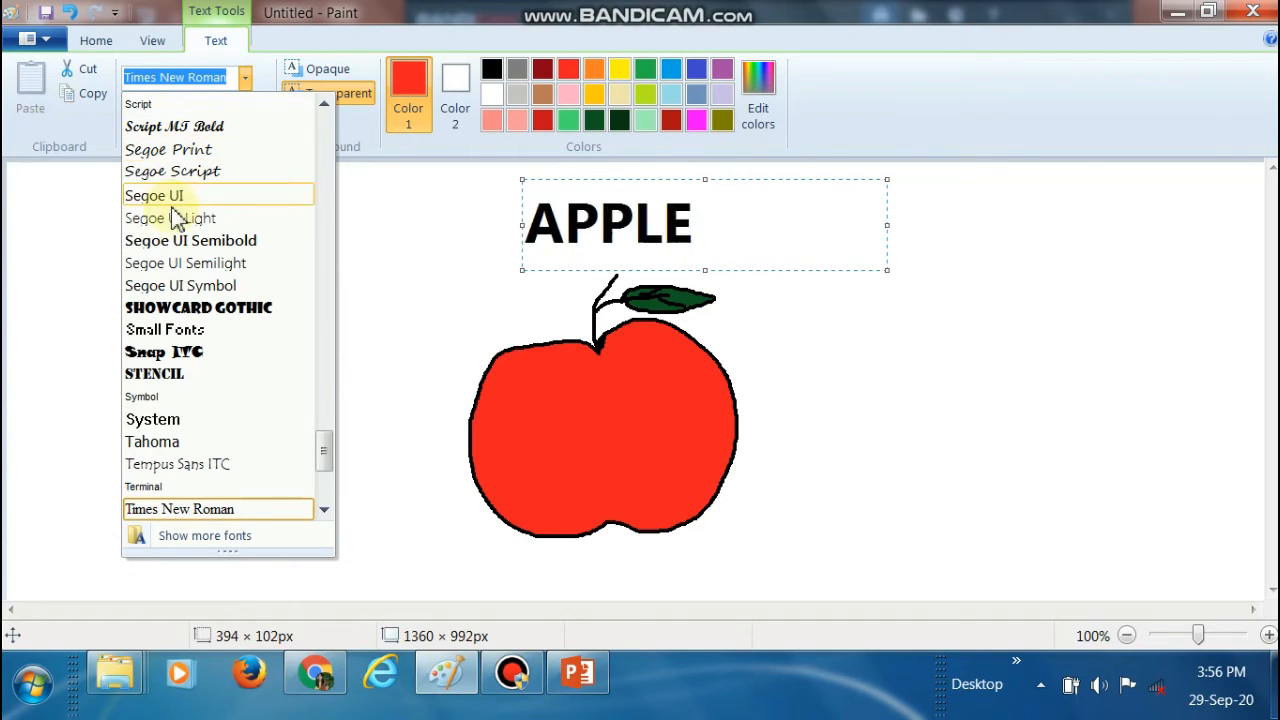
scroll(165, 288, "down", 4)
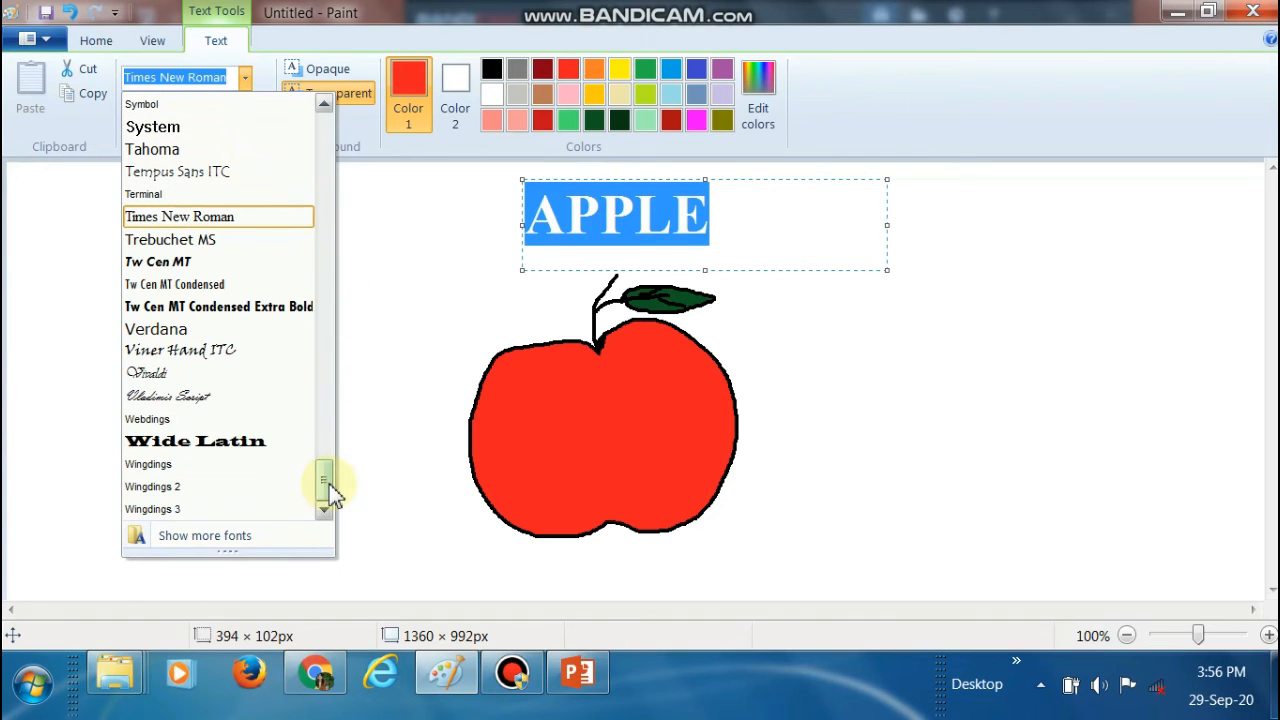
left_click_drag(332, 490, 331, 425)
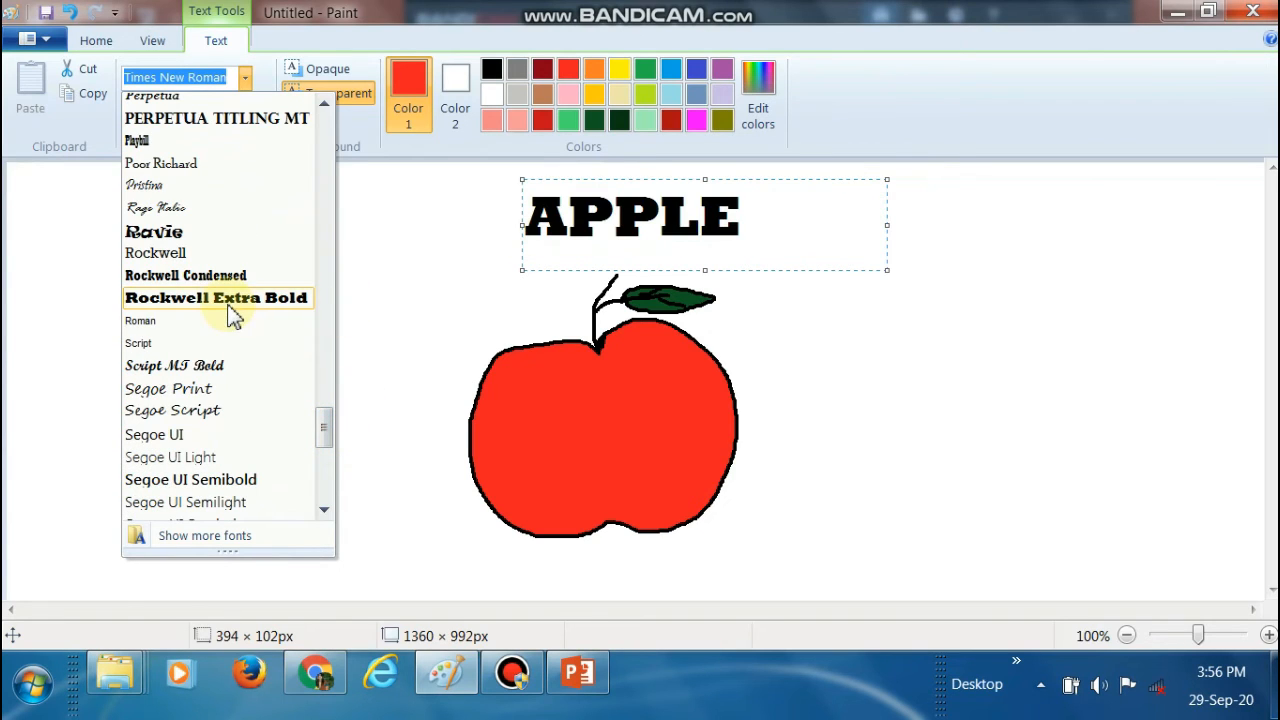
left_click(153, 234)
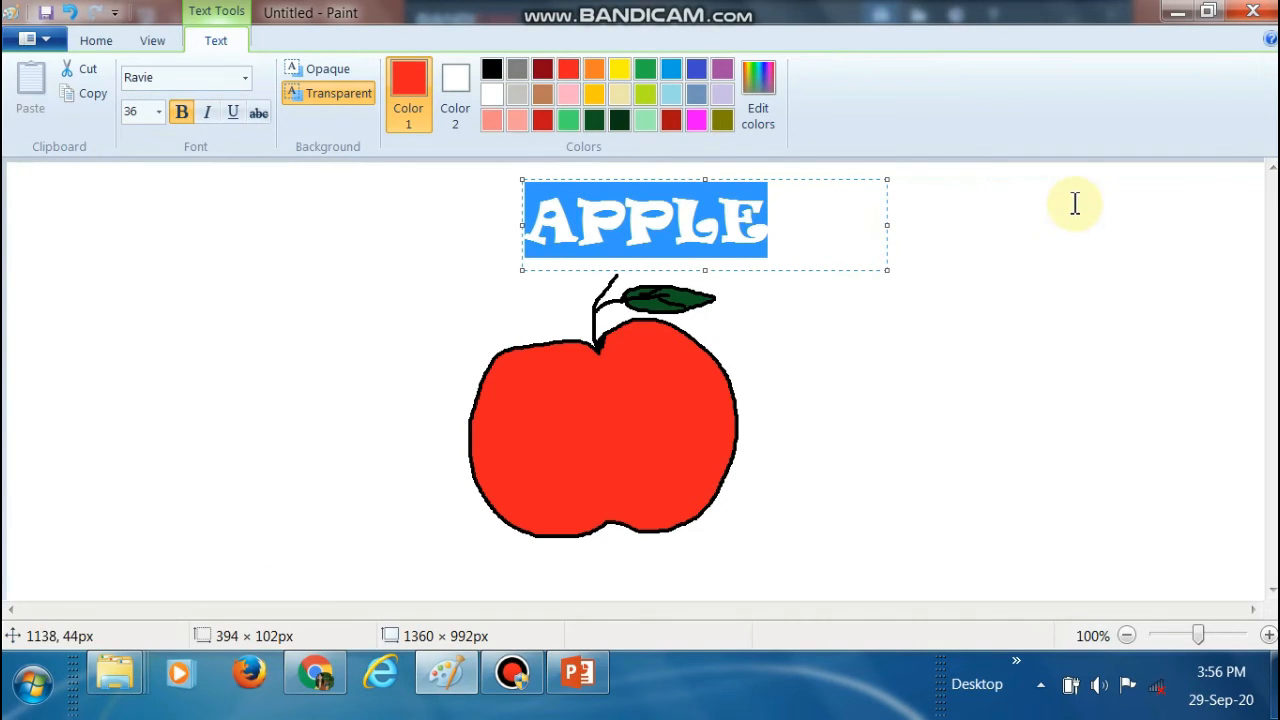
left_click(1017, 240)
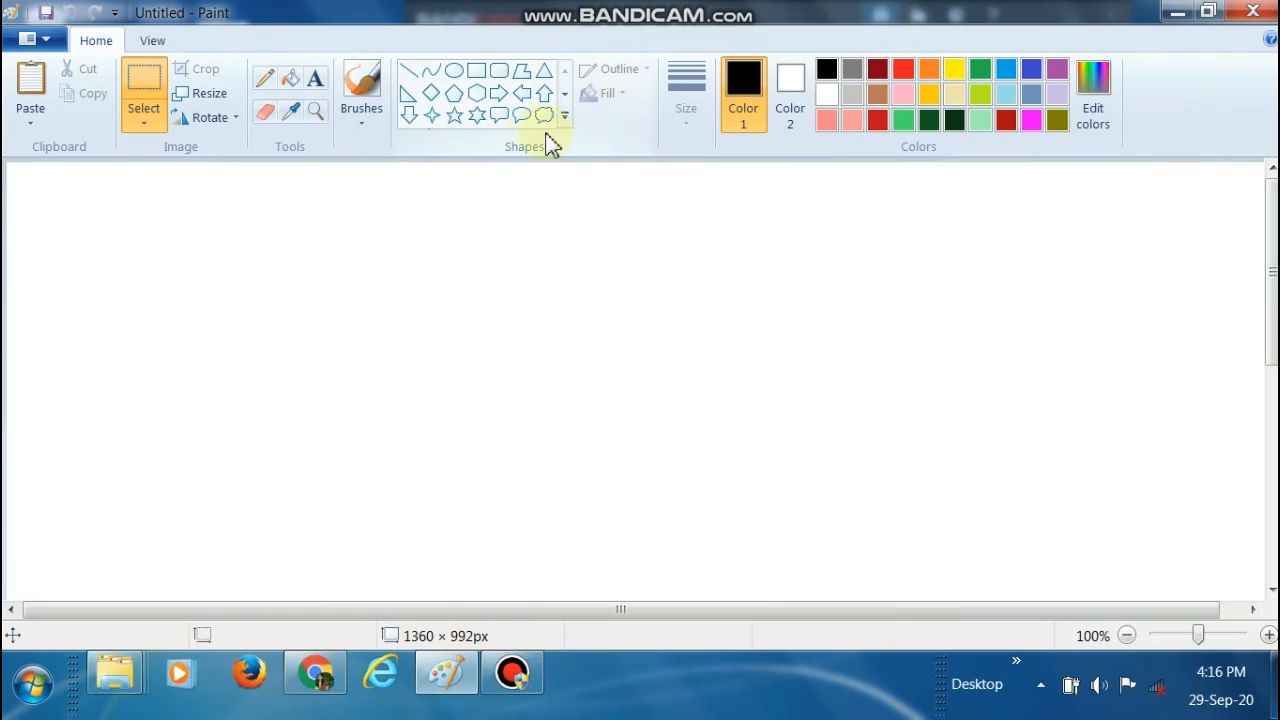
left_click(564, 117)
left_click(610, 158)
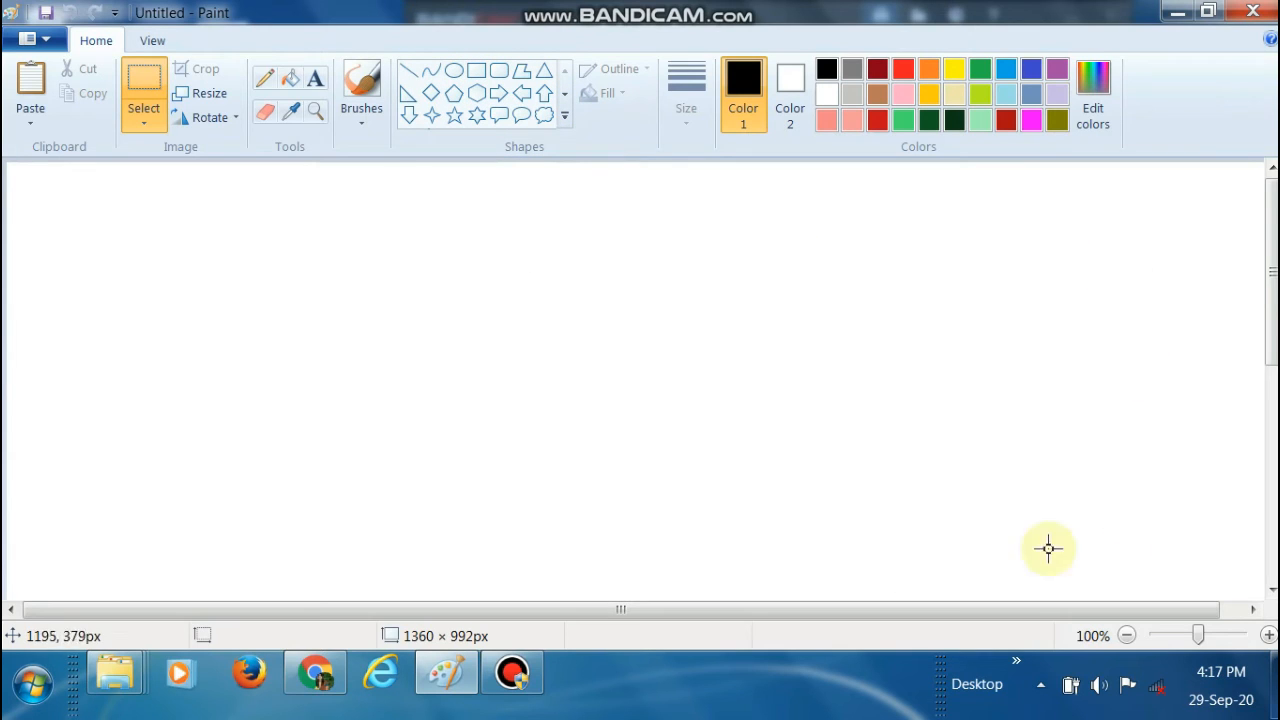
Fill the entire blank canvas with black
left_click(290, 79)
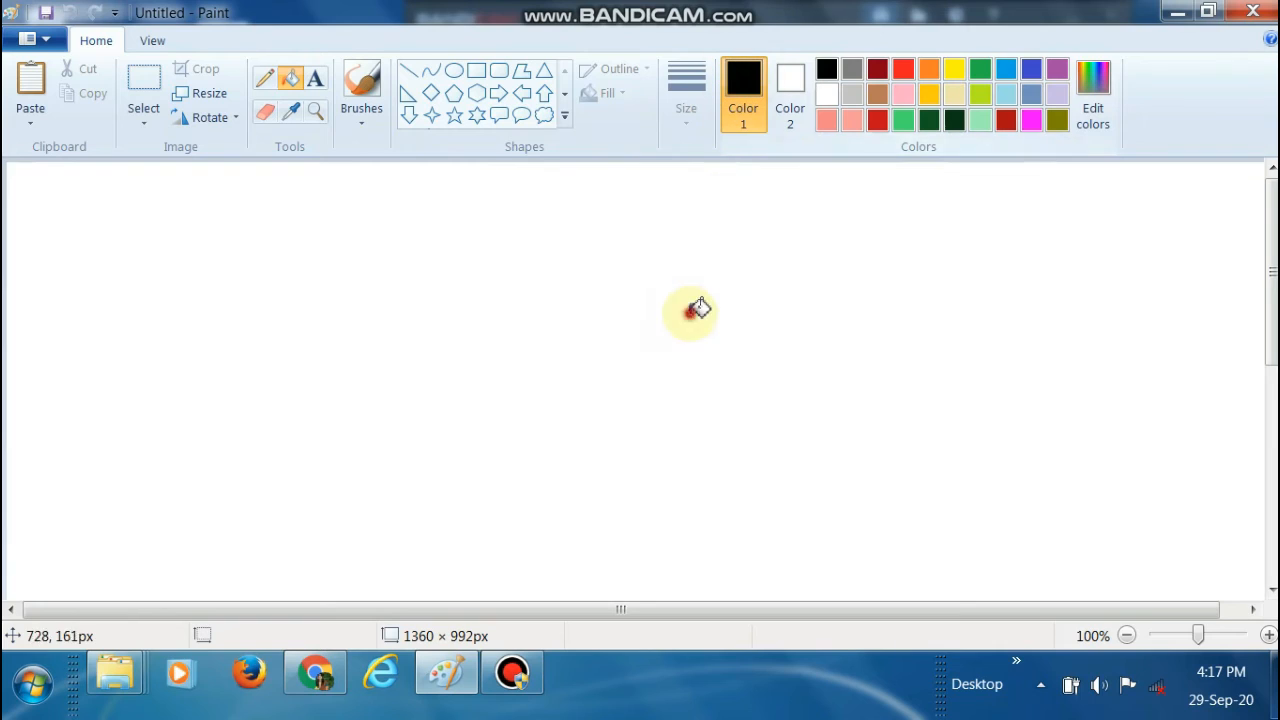
left_click(470, 320)
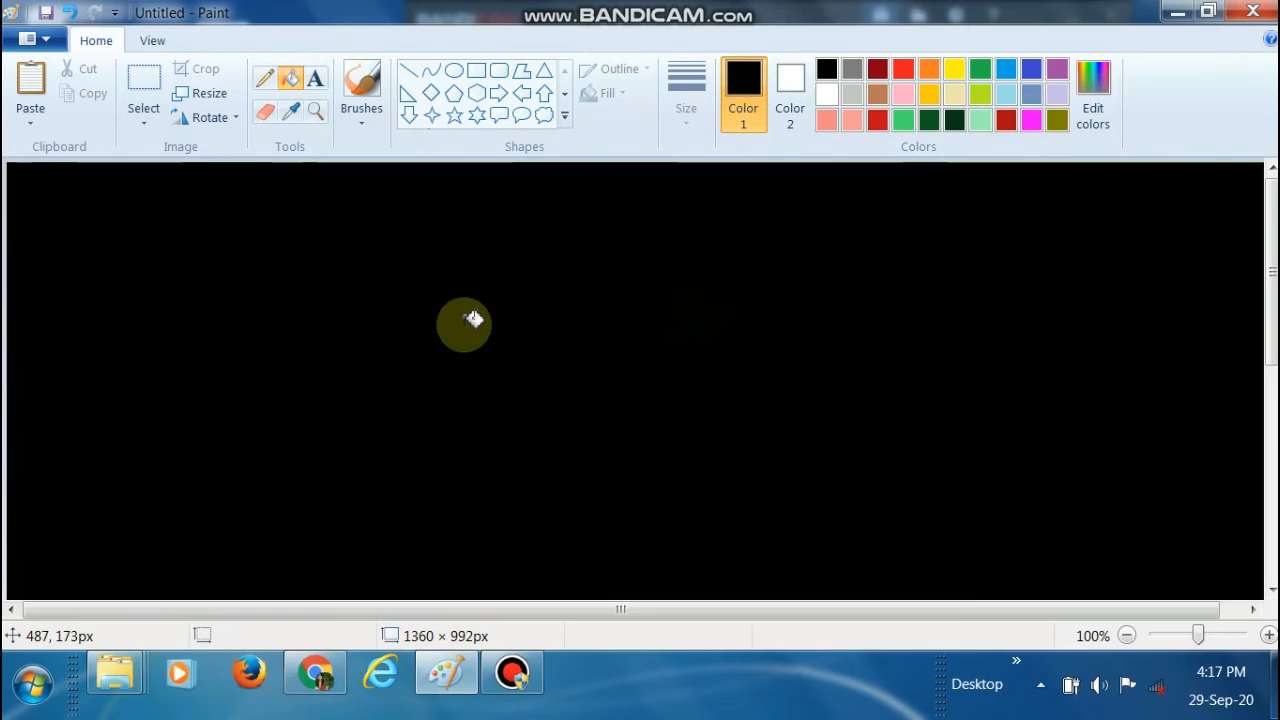
Draw three yellow six-point stars, each about 60 px wide, in a row along the upper left half of the black canvas
left_click(956, 74)
left_click(478, 116)
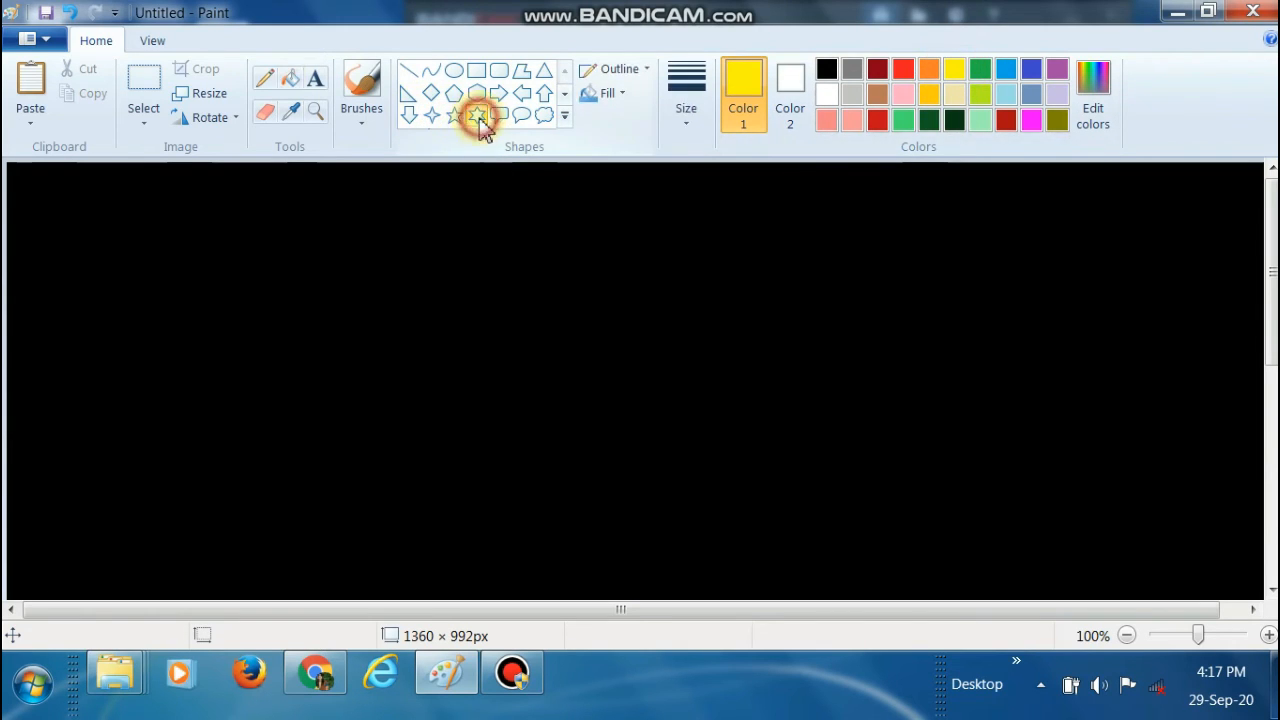
mouse_move(289, 215)
left_mouse_down()
mouse_move(330, 231)
mouse_move(347, 272)
left_mouse_up()
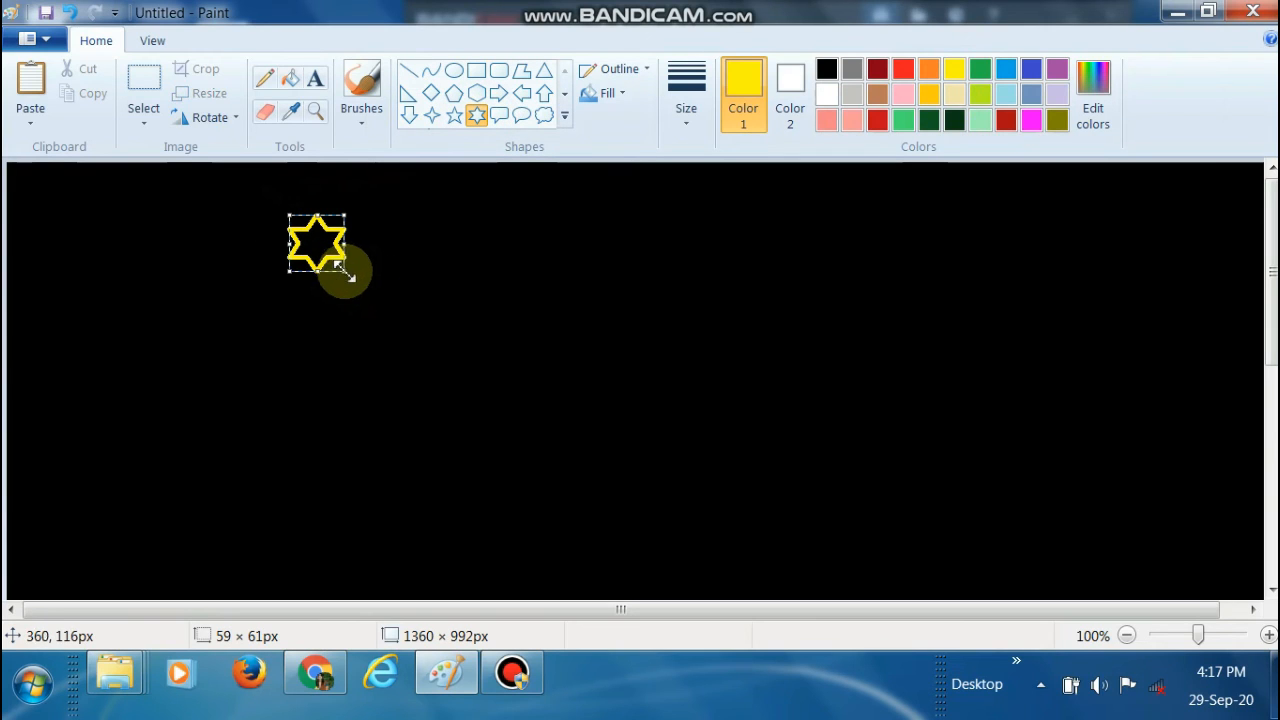
left_click_drag(526, 220, 585, 272)
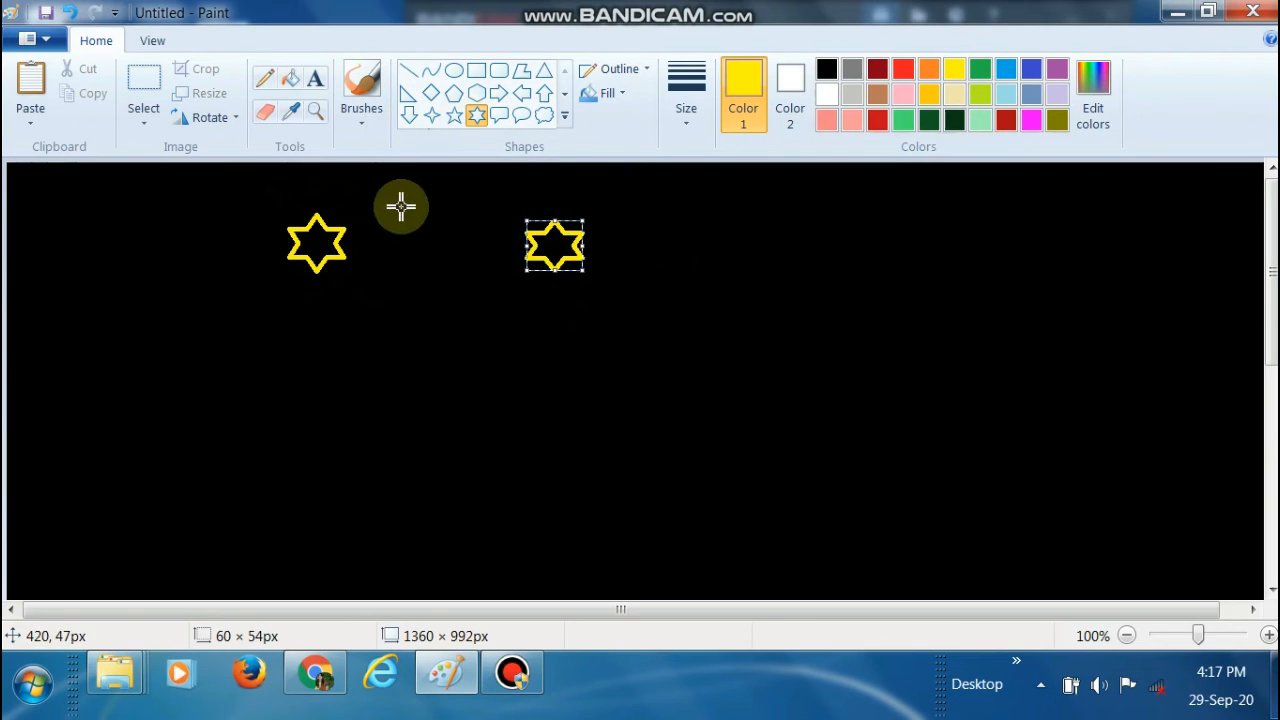
left_click_drag(400, 207, 457, 263)
Draw five yellow five-point stars of varied sizes across the sky and two small four-point stars near its left side
left_click(456, 116)
left_click_drag(110, 280, 160, 330)
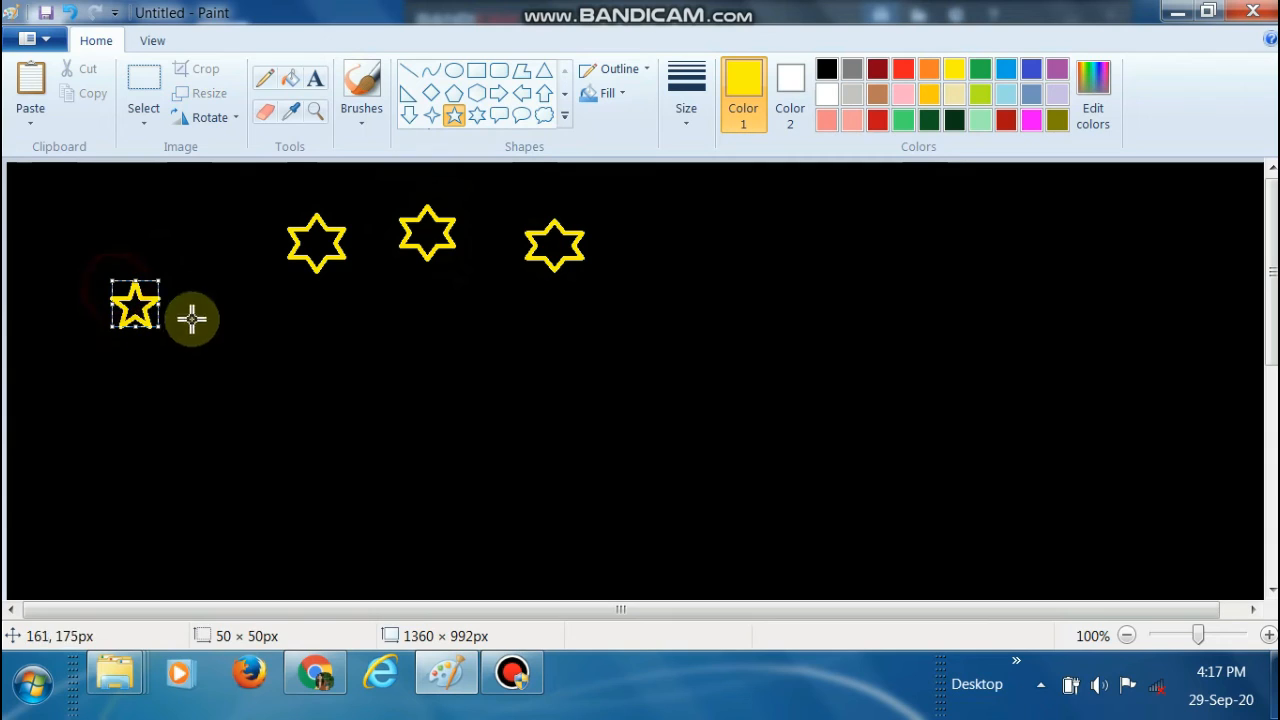
left_click_drag(504, 373, 575, 457)
left_click_drag(743, 314, 813, 388)
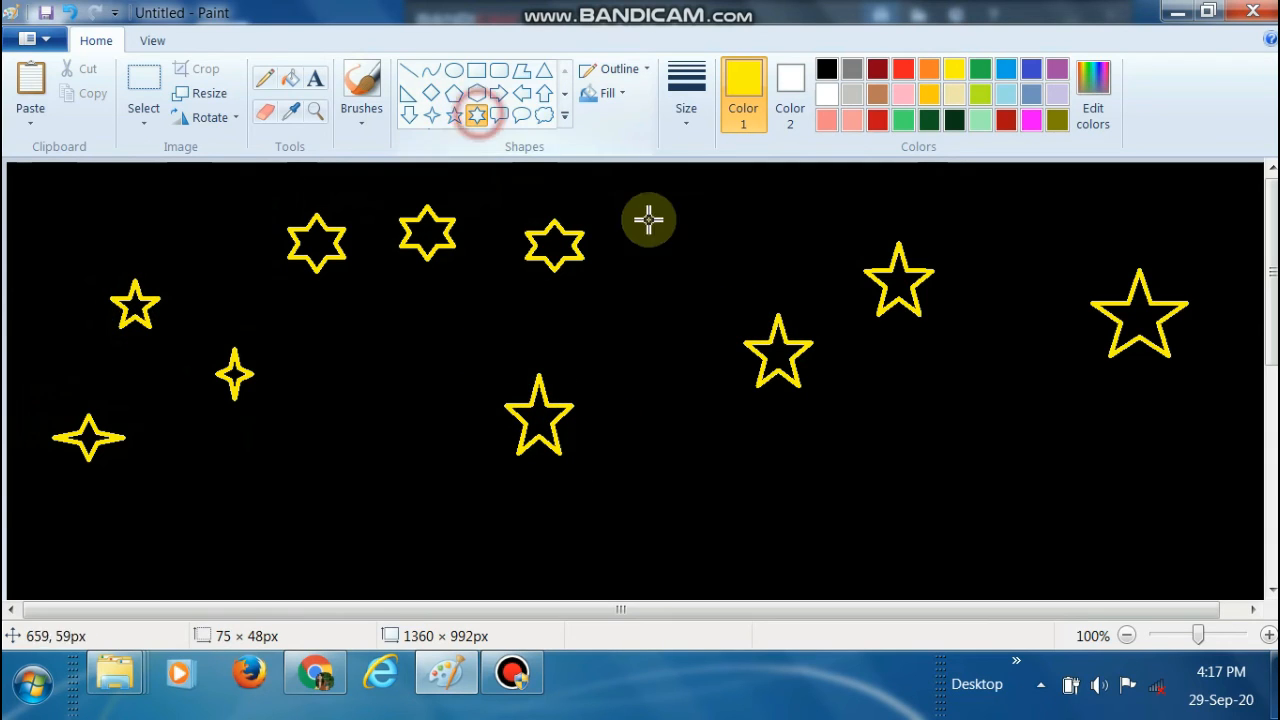
Scatter nine more yellow six-point stars of varied sizes in the empty areas of the black sky
left_click_drag(692, 378, 733, 443)
left_click_drag(724, 218, 775, 265)
left_click_drag(930, 416, 1008, 480)
left_click_drag(1178, 412, 1223, 484)
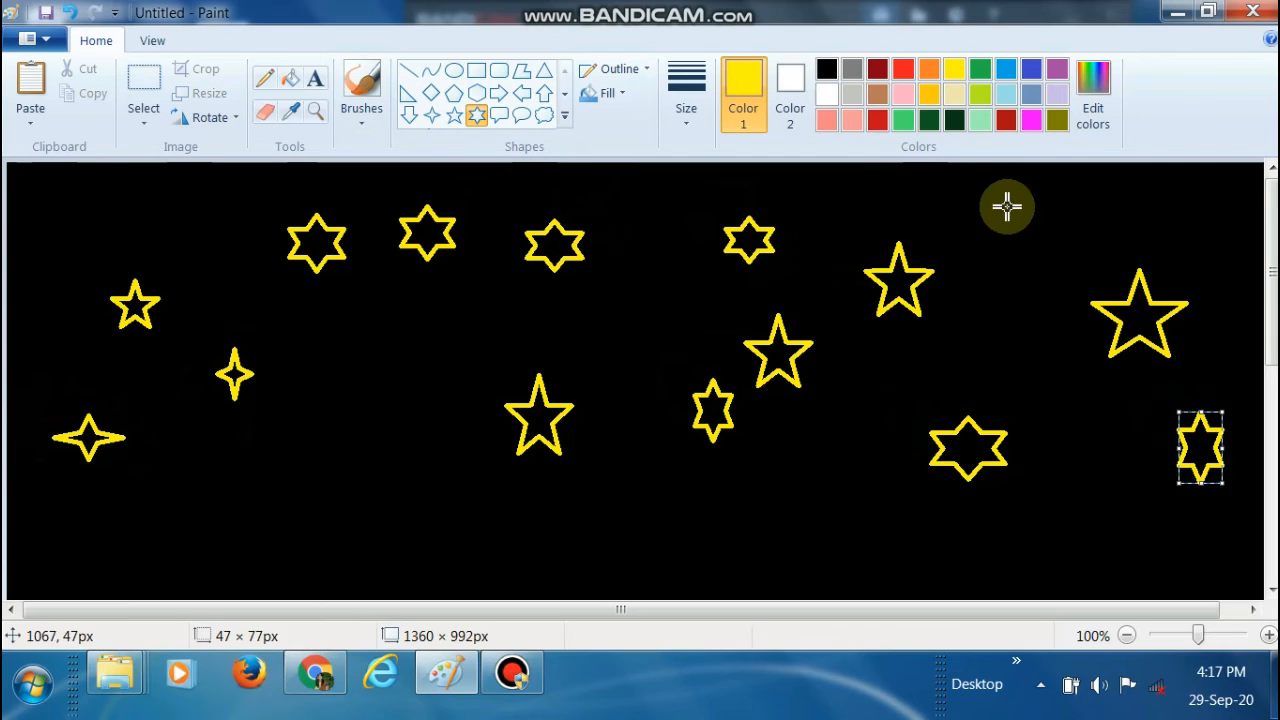
left_click_drag(1006, 206, 1050, 280)
left_click_drag(49, 202, 98, 235)
left_click_drag(333, 408, 383, 449)
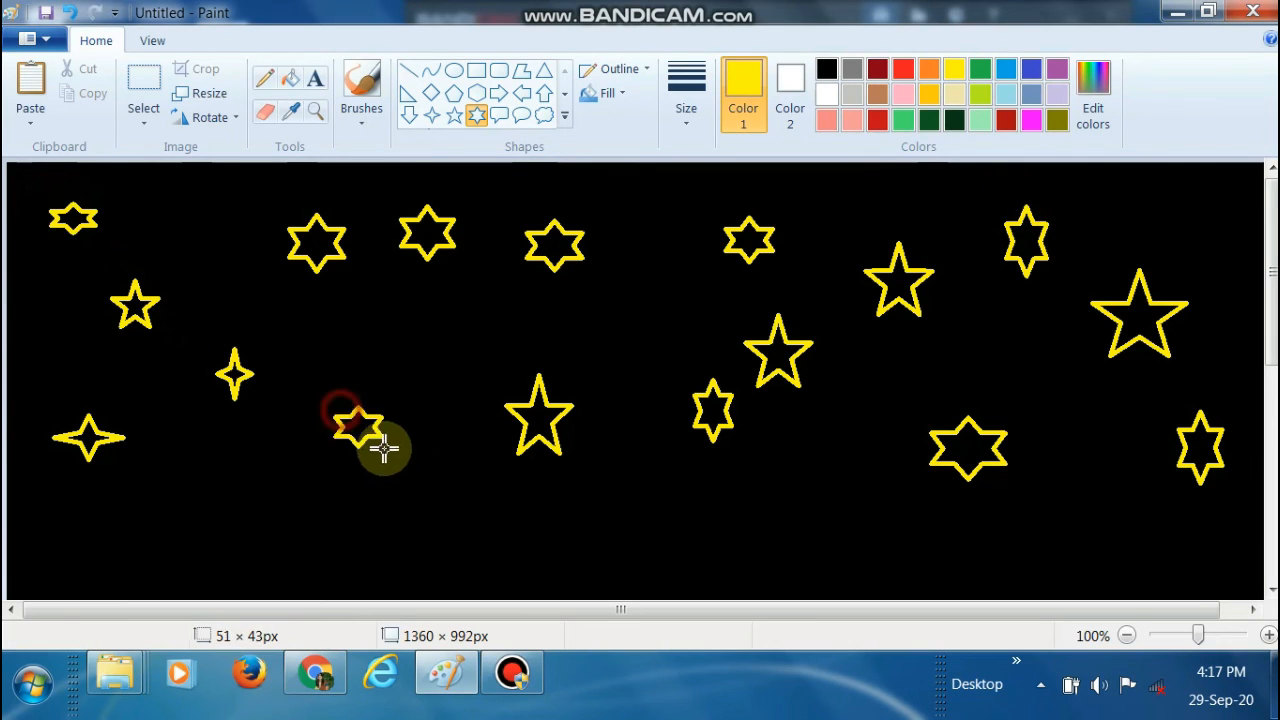
left_click_drag(190, 500, 230, 550)
left_click_drag(526, 530, 578, 575)
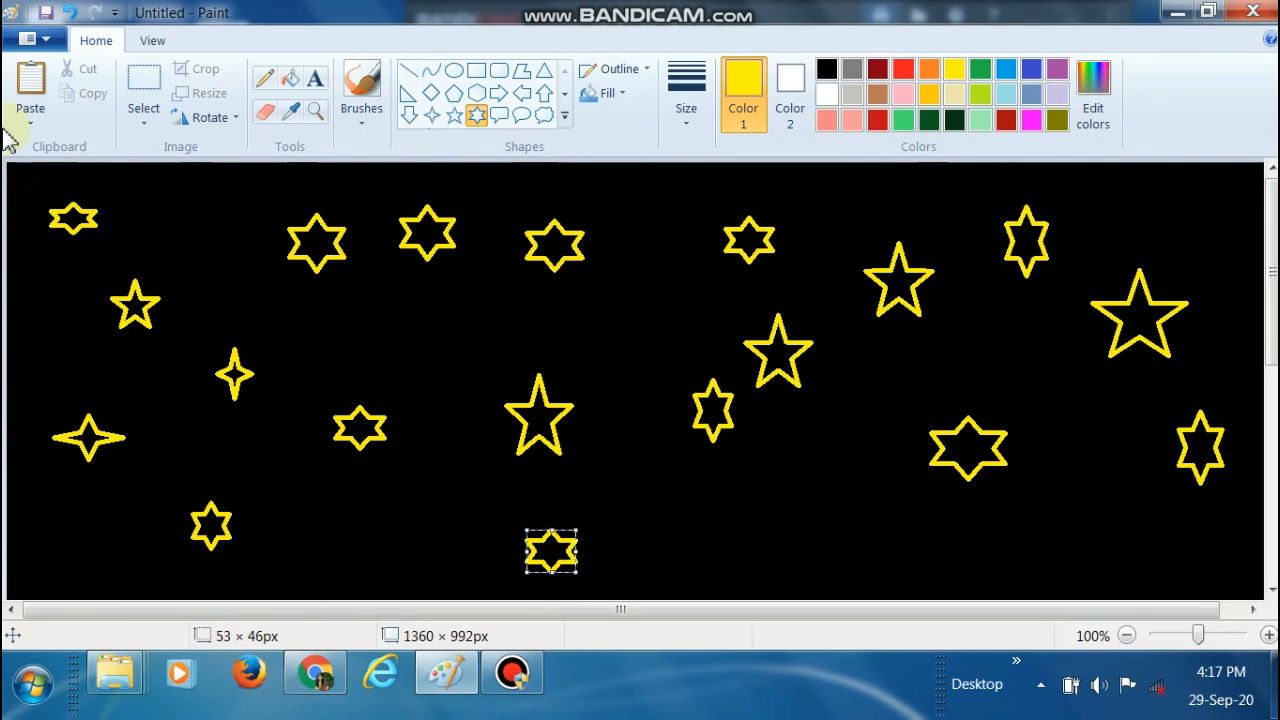
left_click(432, 72)
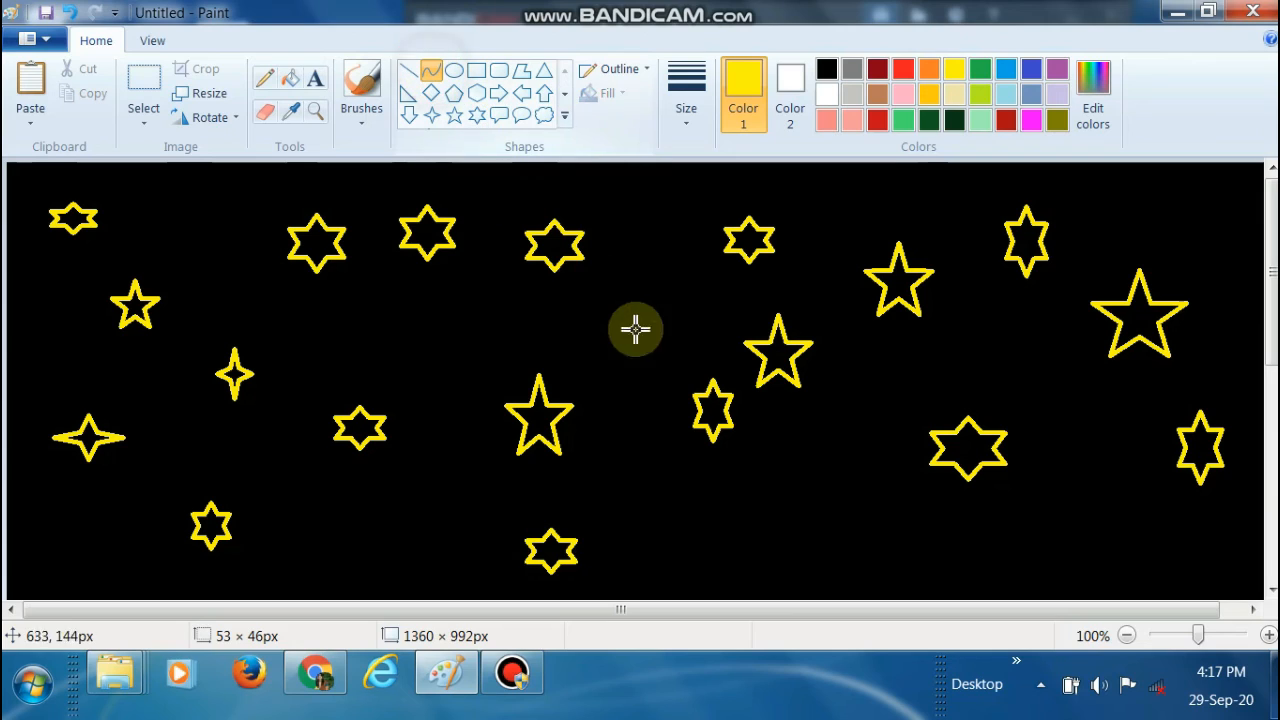
left_click_drag(619, 248, 625, 340)
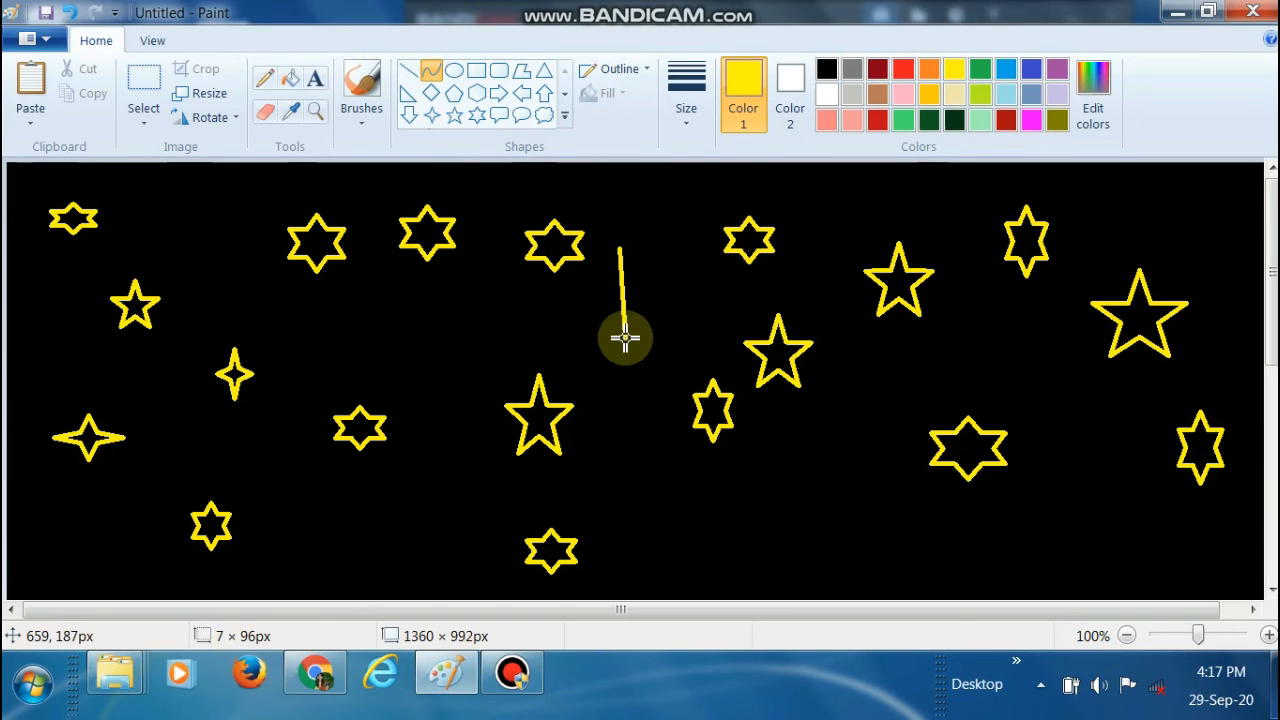
key("ctrl+z")
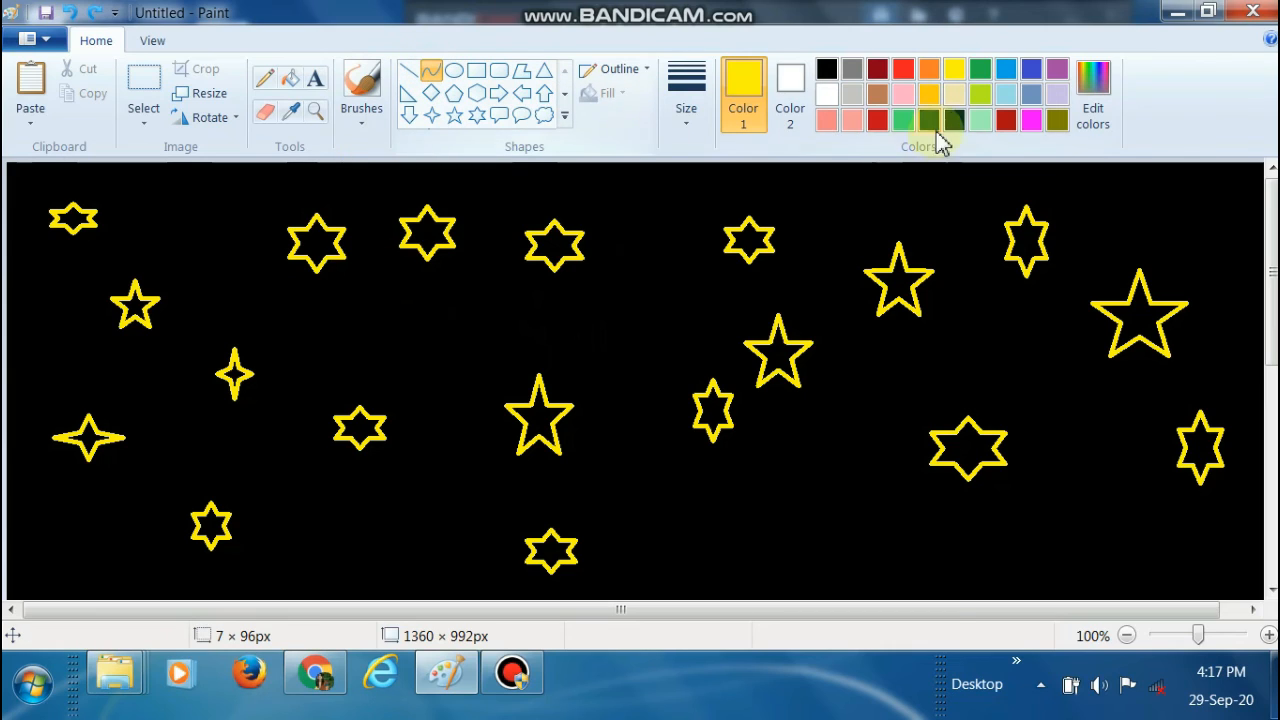
Draw a white curve about 59 × 99 px, bowed to the left, near the upper middle of the sky as the crescent moon's outer edge
left_click(828, 94)
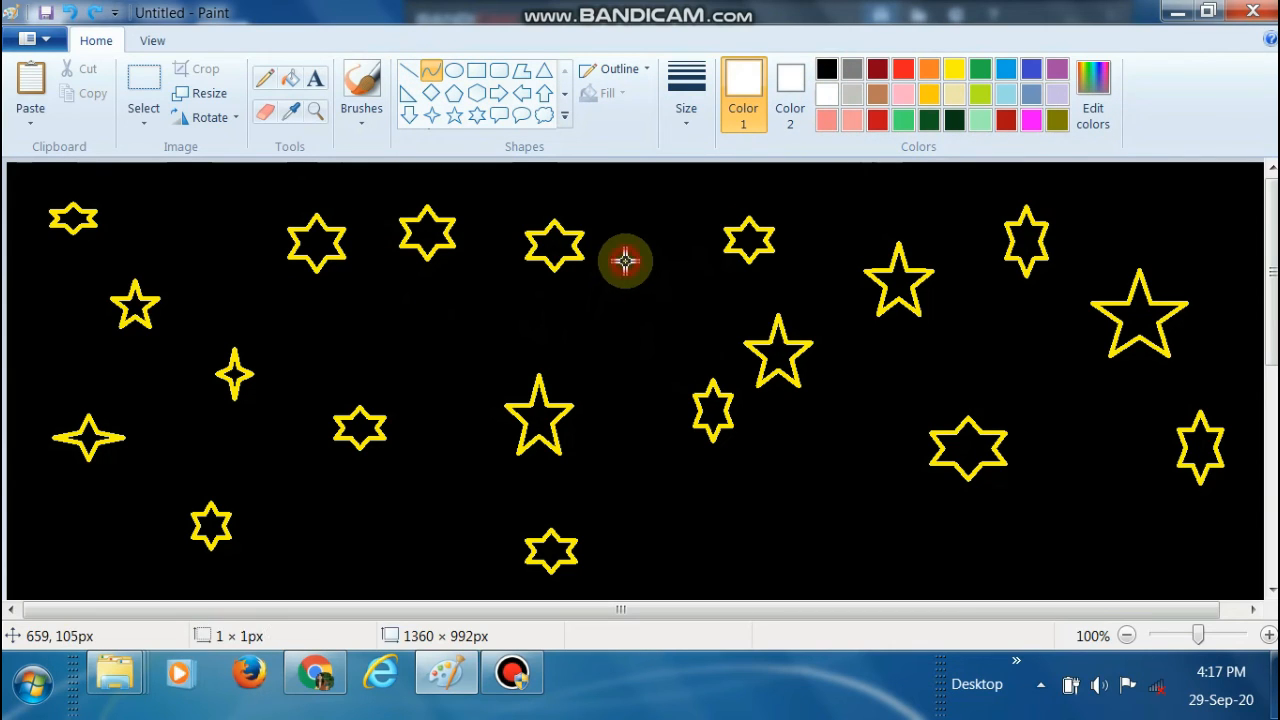
left_click_drag(625, 261, 628, 352)
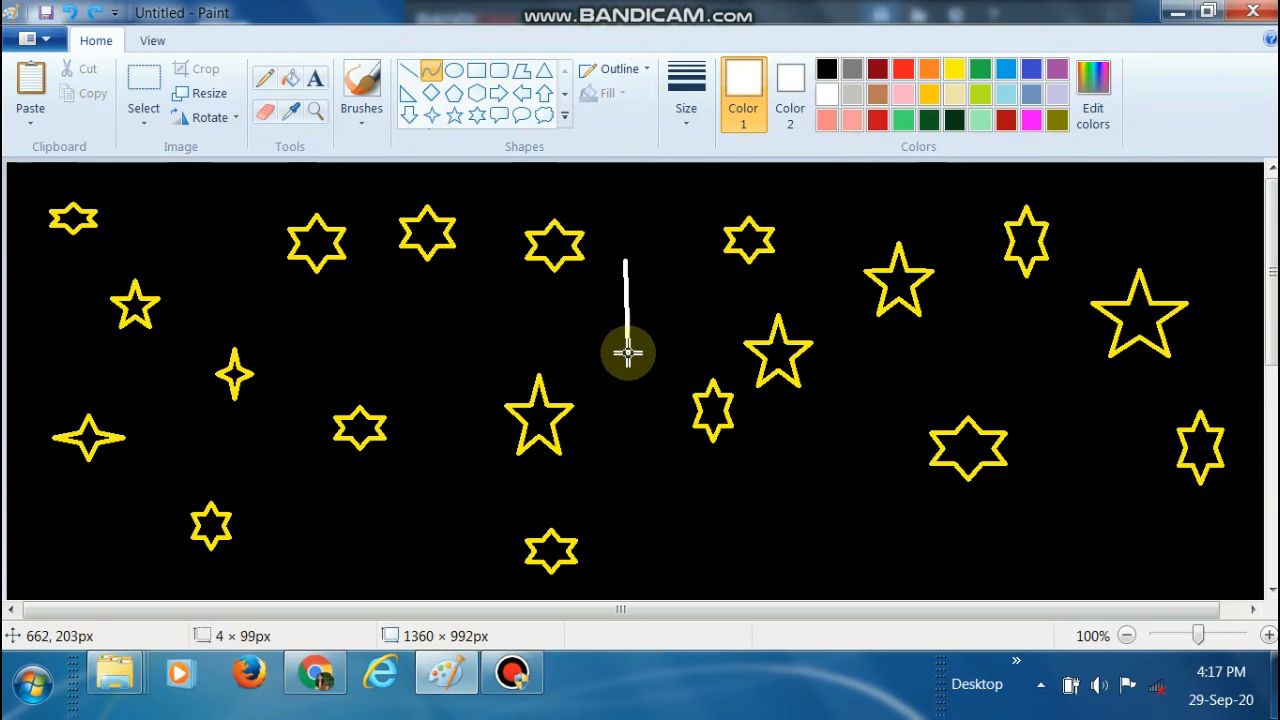
left_click_drag(629, 305, 571, 316)
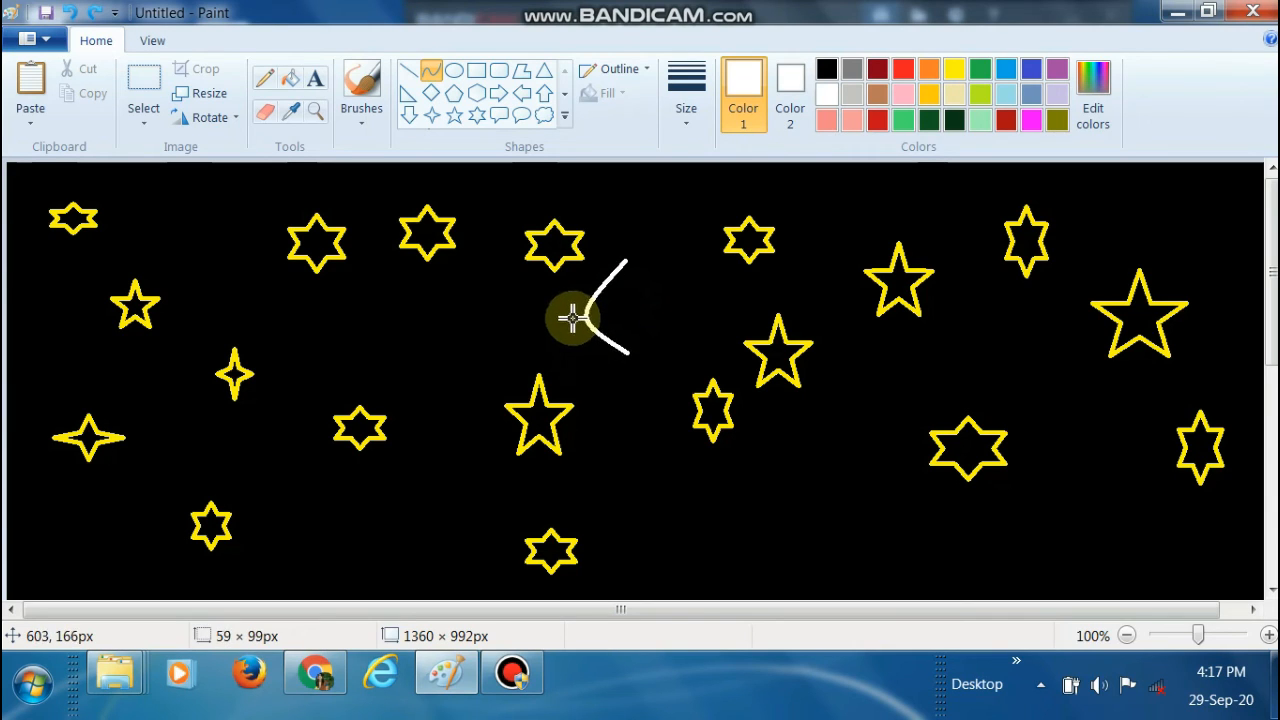
left_click(567, 252)
left_click(434, 68)
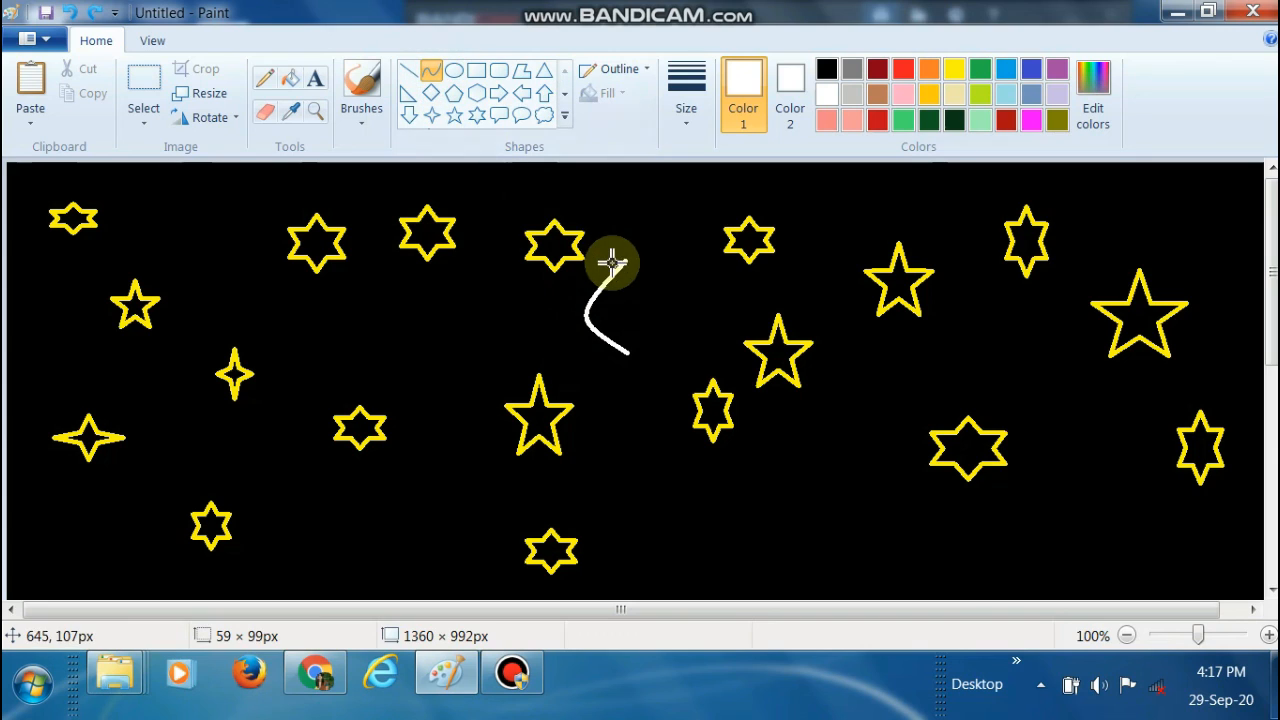
left_click_drag(620, 262, 586, 294)
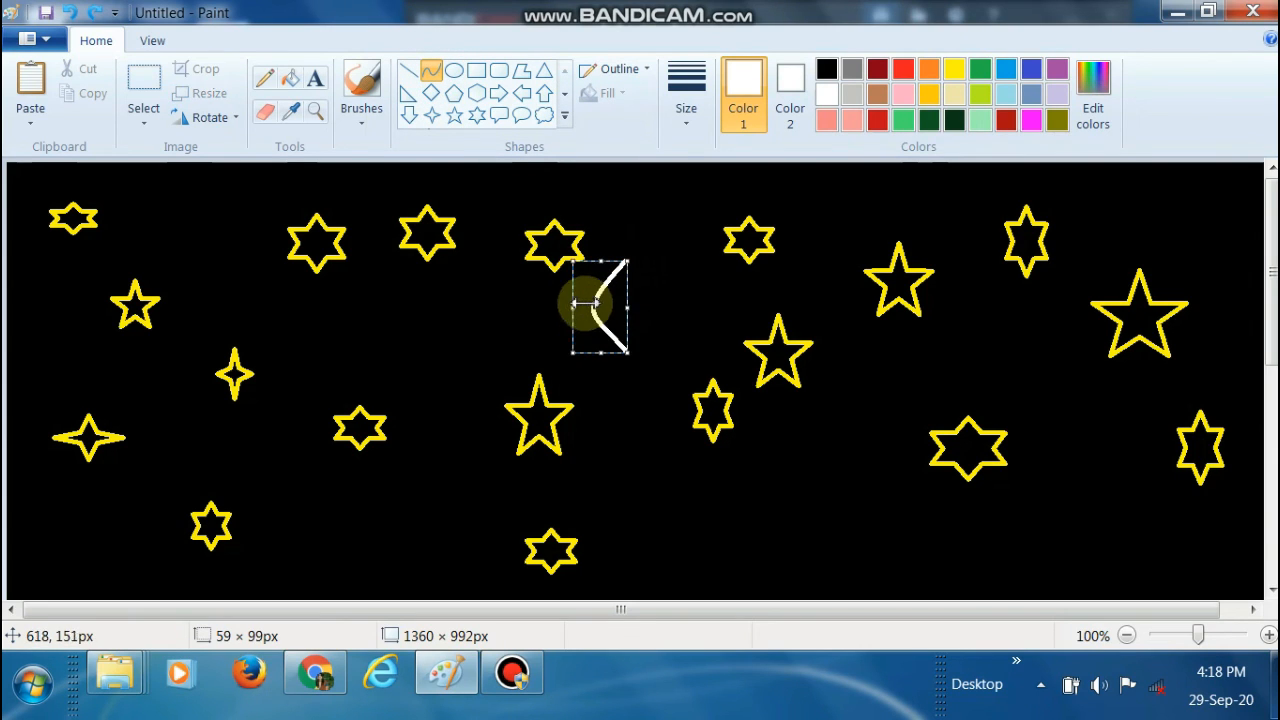
left_click(489, 289)
Close the crescent moon with a shallower white inner curve about 23 × 105 px joining the outer curve's ends
left_click(426, 72)
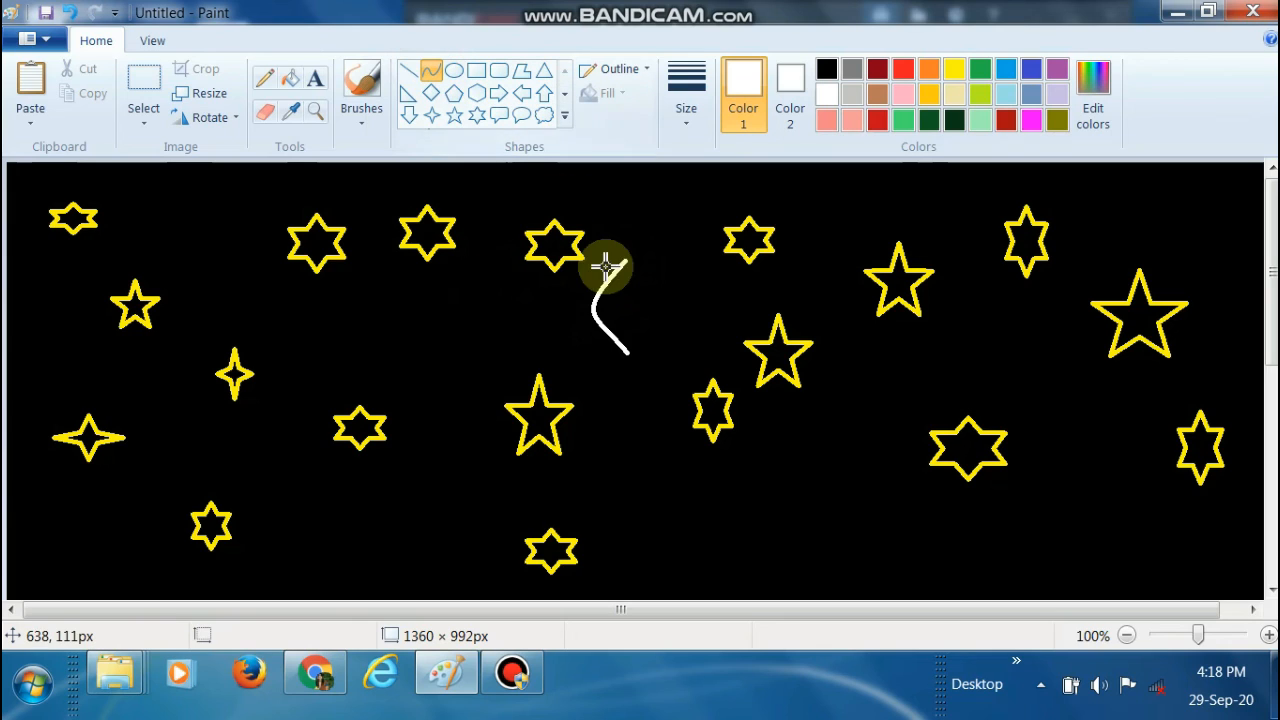
left_click_drag(622, 262, 617, 340)
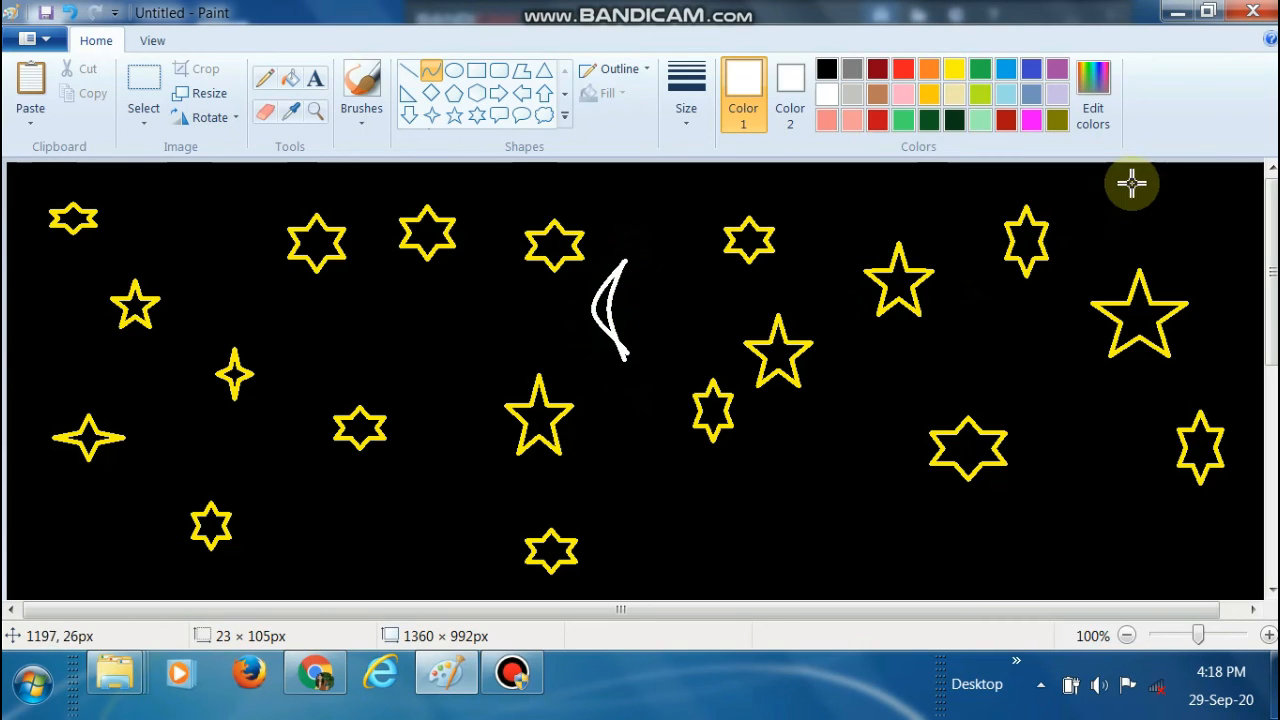
Fill the eight star outlines on the moon's right side with solid yellow
left_click(291, 80)
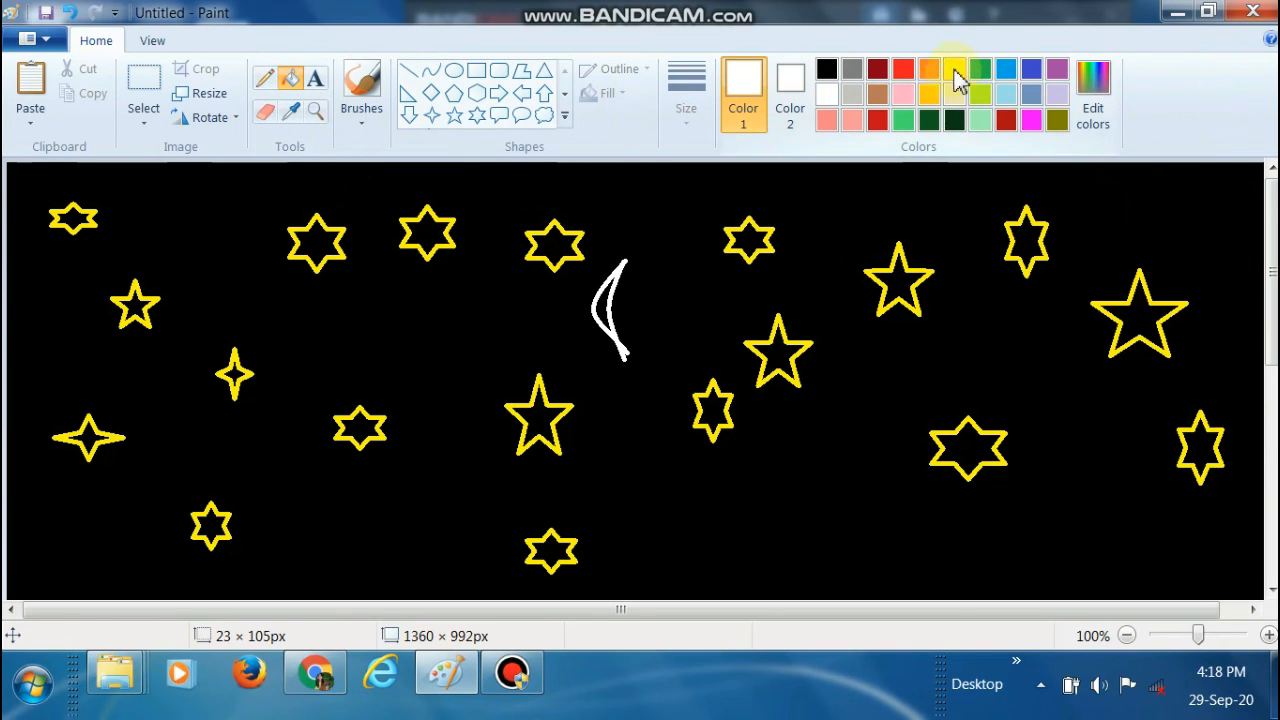
left_click(954, 68)
left_click(1021, 242)
left_click(1137, 314)
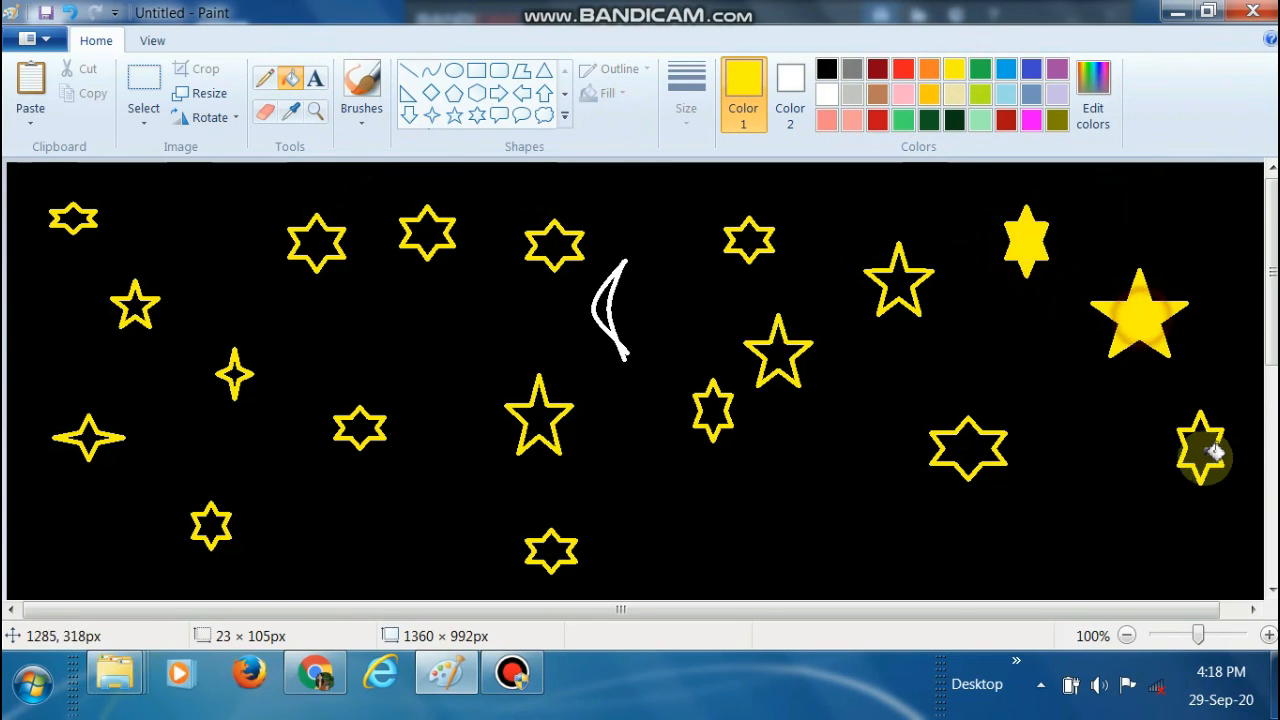
left_click(1204, 446)
left_click(970, 452)
left_click(895, 278)
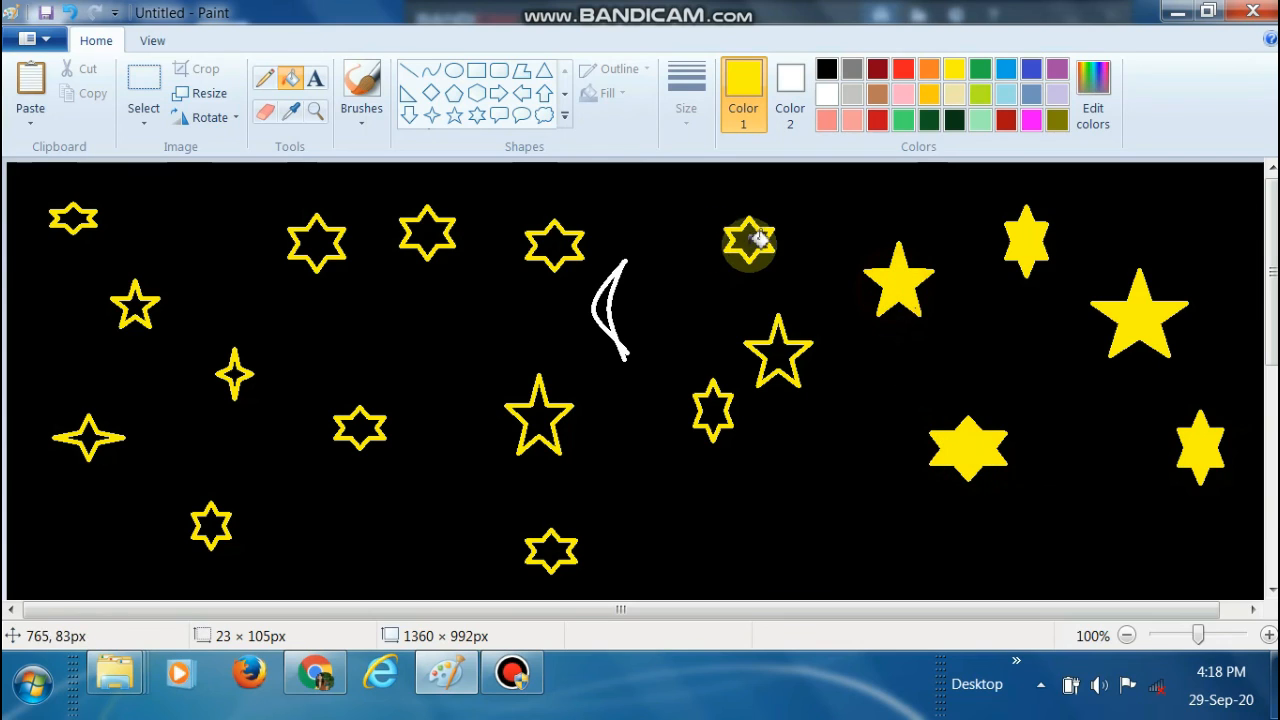
left_click(749, 240)
left_click(778, 350)
Fill the eleven remaining star outlines on the moon's left side with the same yellow
left_click(541, 420)
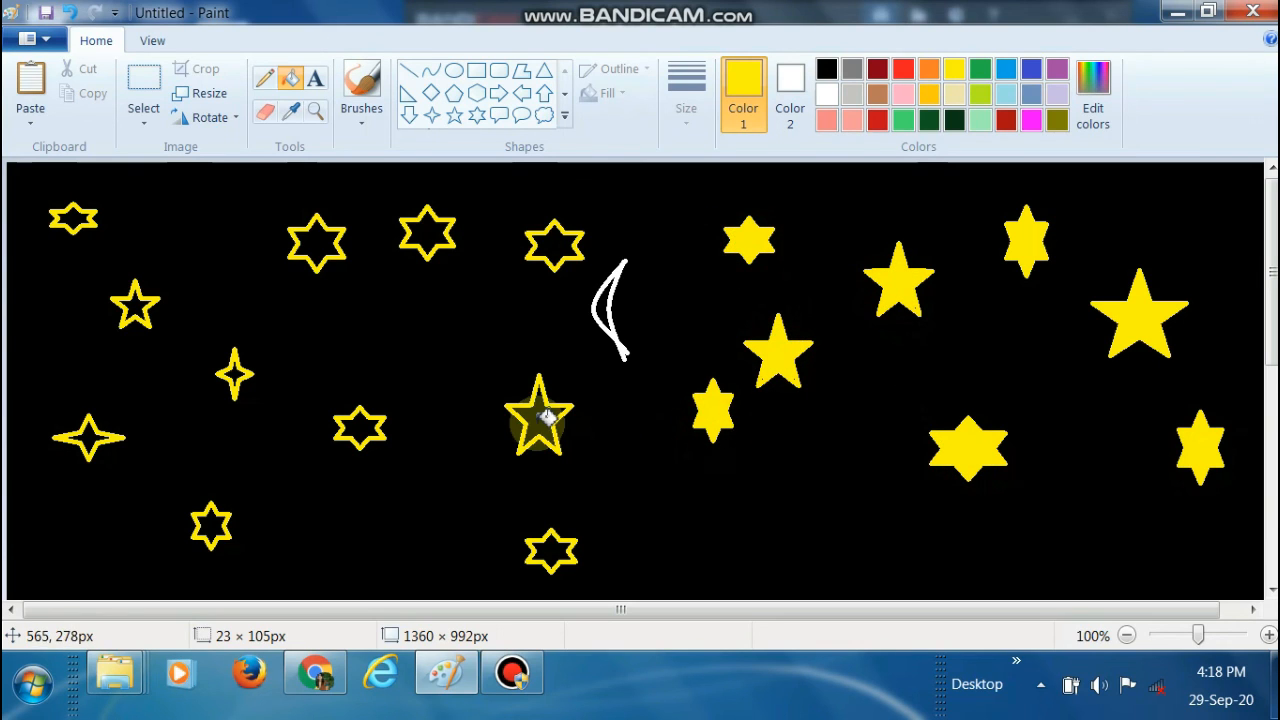
left_click(553, 547)
left_click(556, 244)
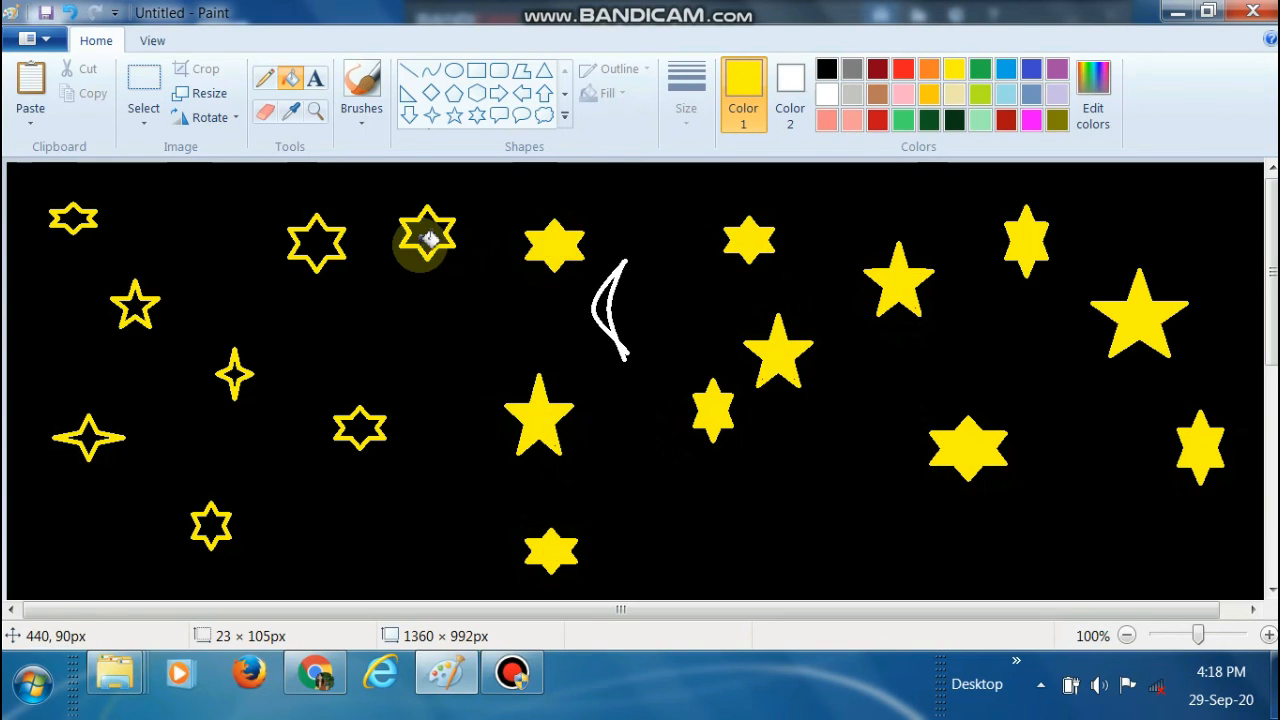
left_click(315, 240)
left_click(432, 236)
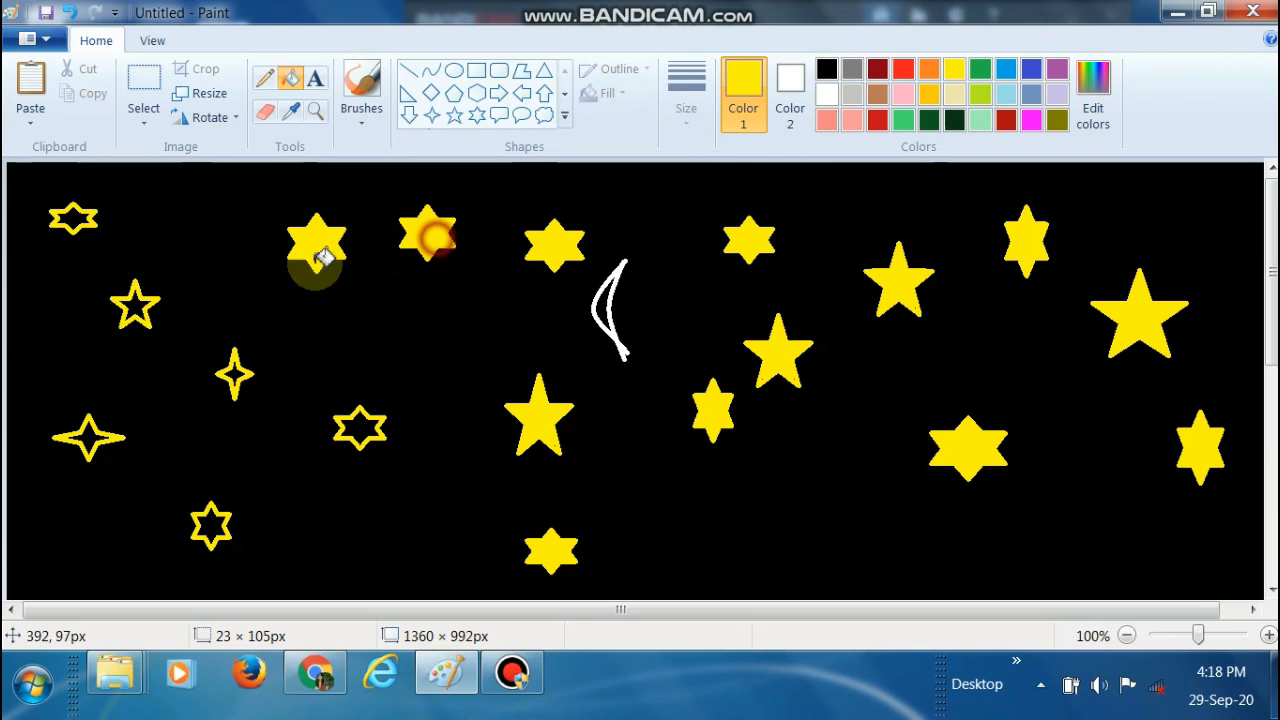
left_click(140, 306)
left_click(93, 228)
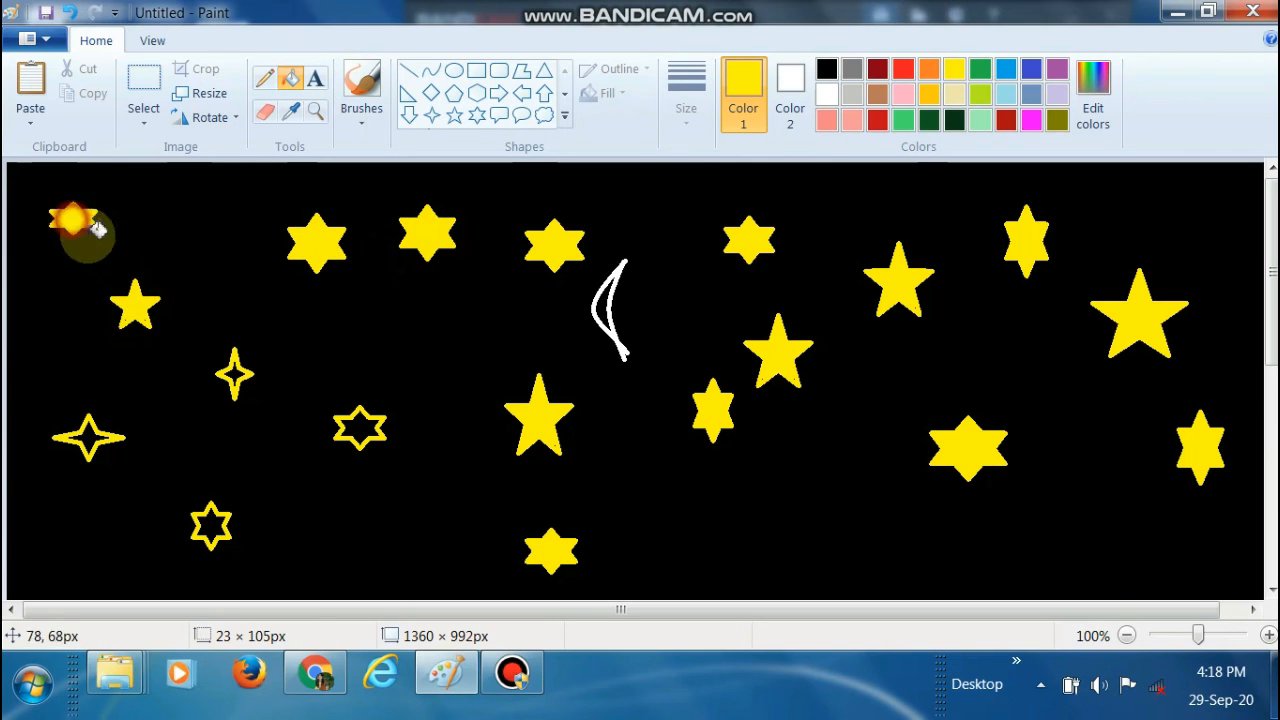
left_click(238, 372)
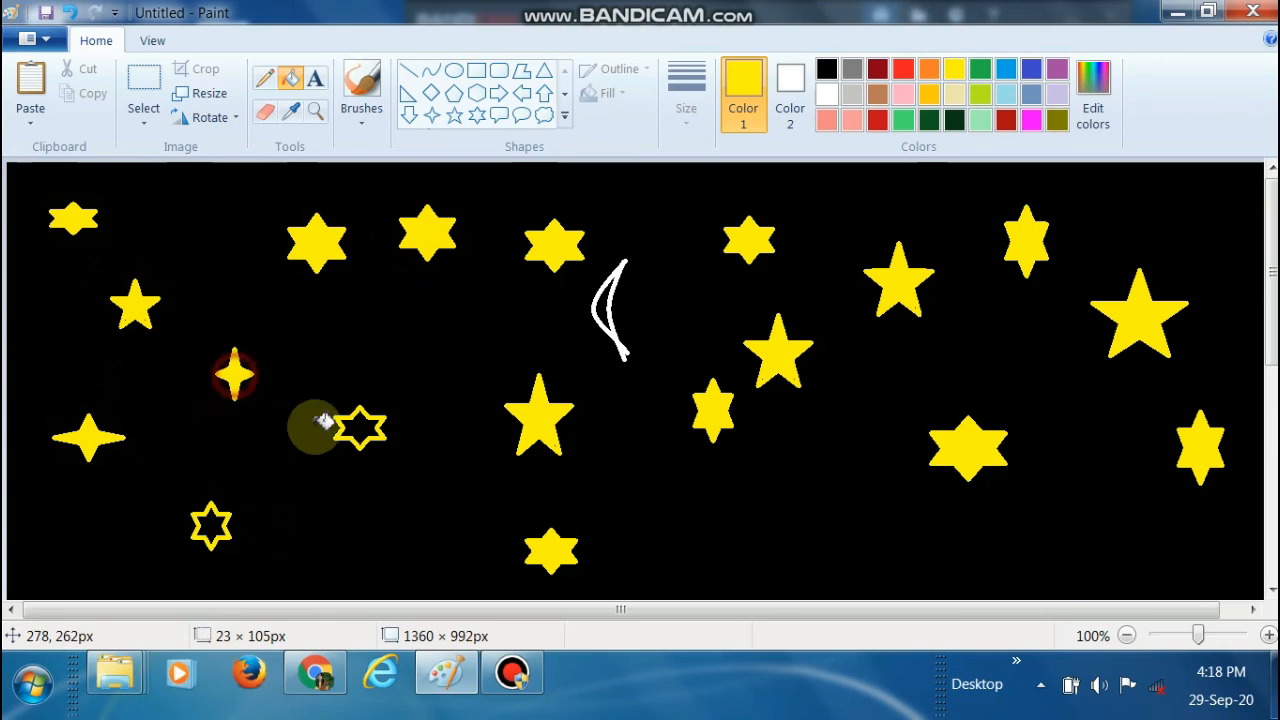
left_click(357, 428)
Fill the inside of the crescent moon with white
left_click(607, 316)
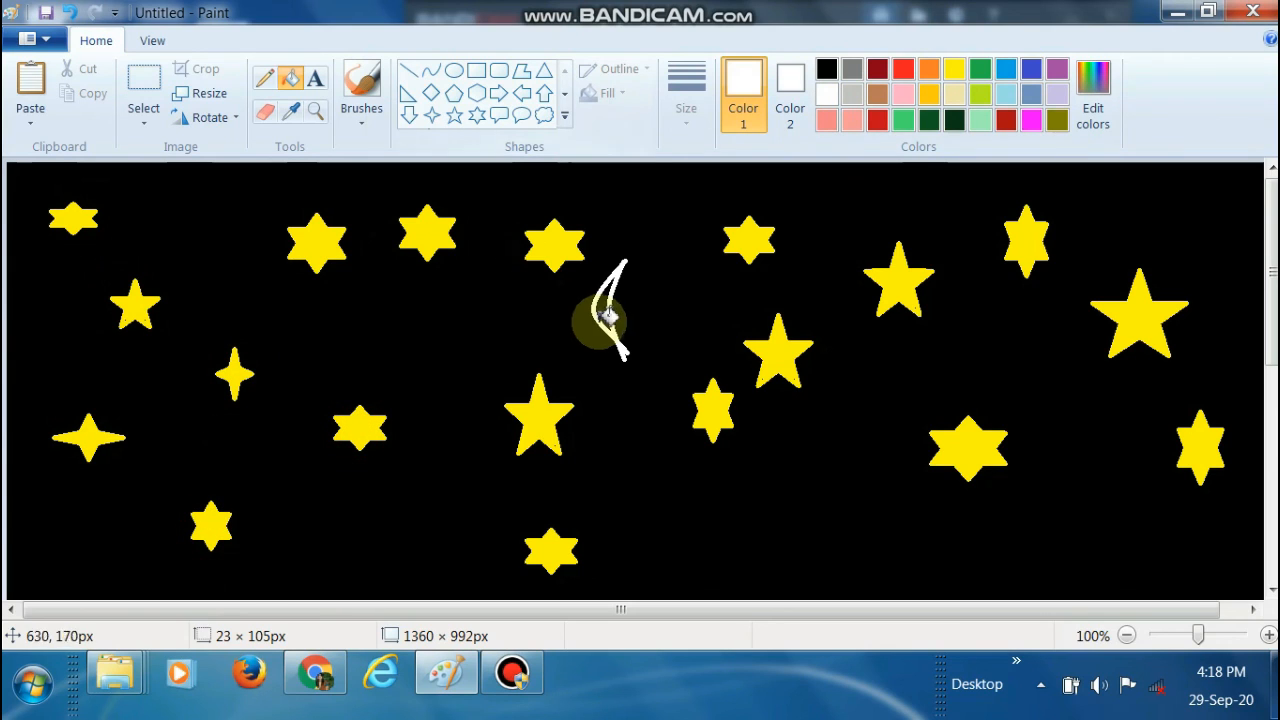